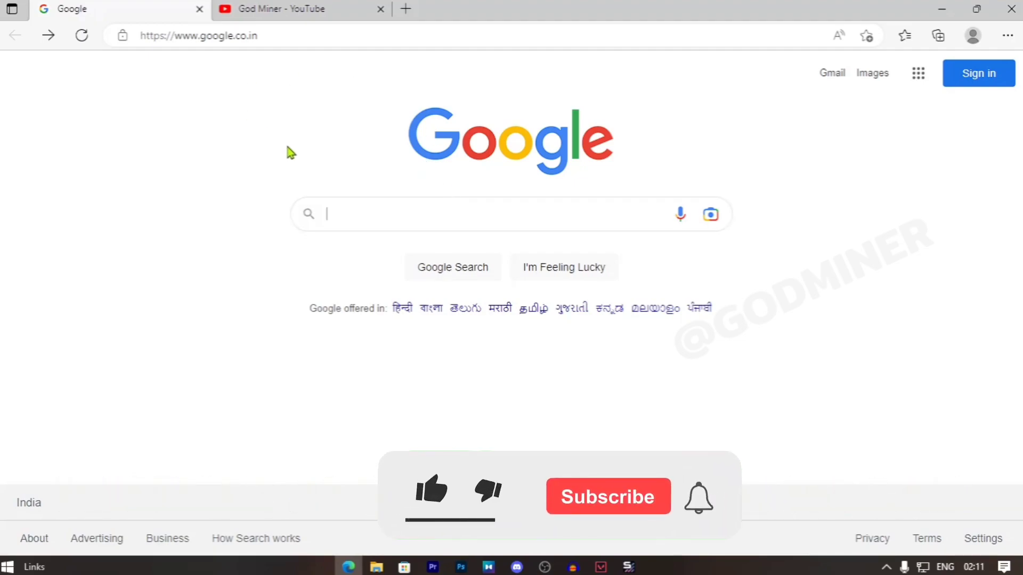
# Step: Load portal.azure.com in Microsoft Edge's address bar
pyautogui.click(220, 38)
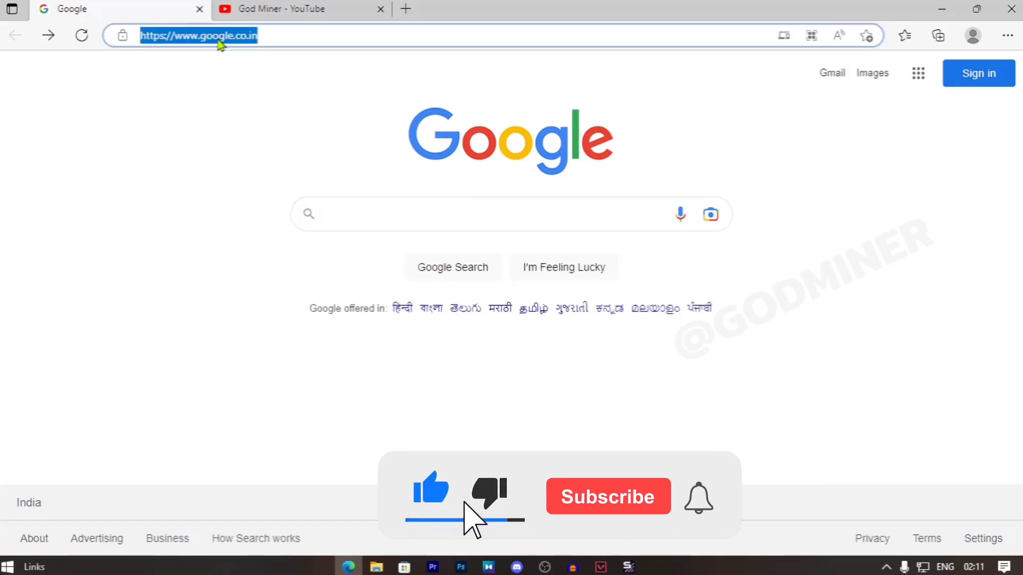
pyautogui.write('portal.azure.co')
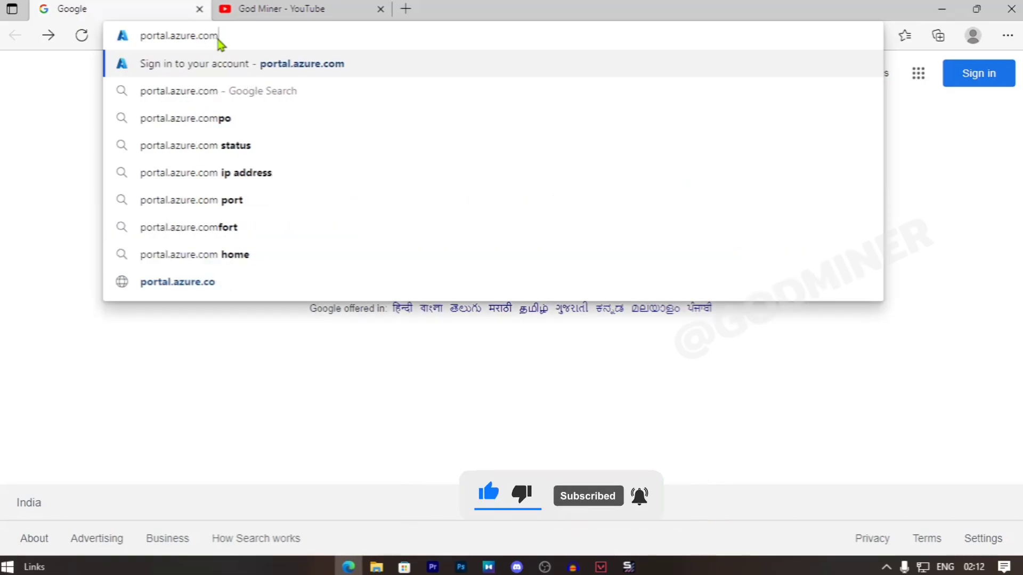
pyautogui.write('m')
pyautogui.press('Return')
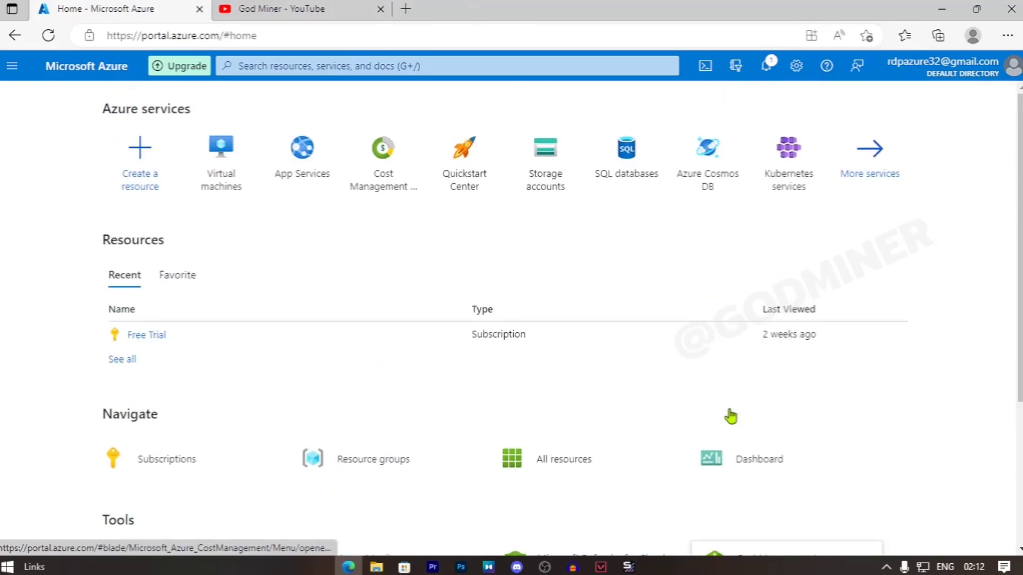
# Step: Check the remaining Free Trial credit in the notifications panel
pyautogui.click(767, 66)
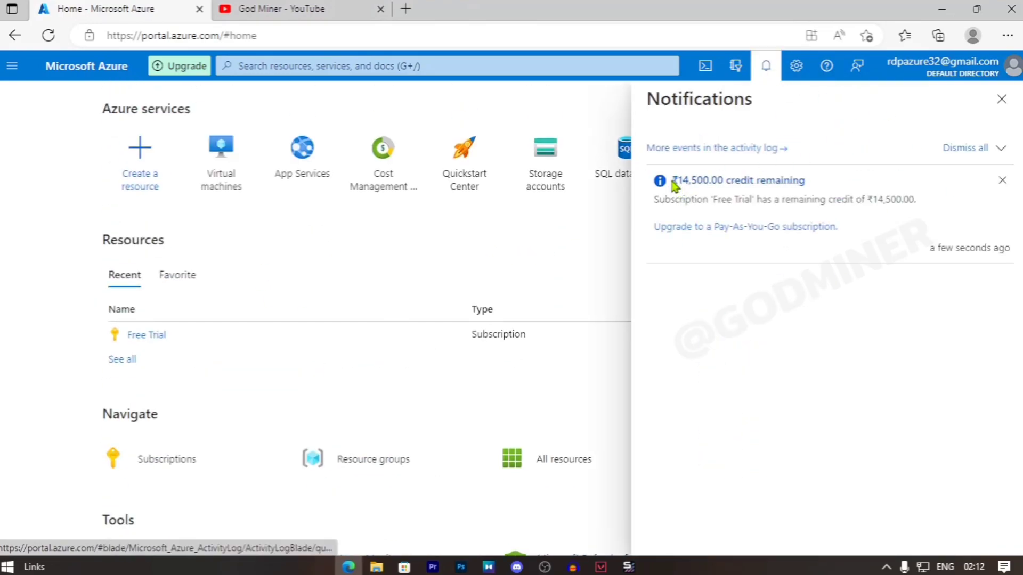
pyautogui.doubleClick(884, 200)
pyautogui.moveTo(716, 199); pyautogui.dragTo(896, 205)
pyautogui.click(813, 208)
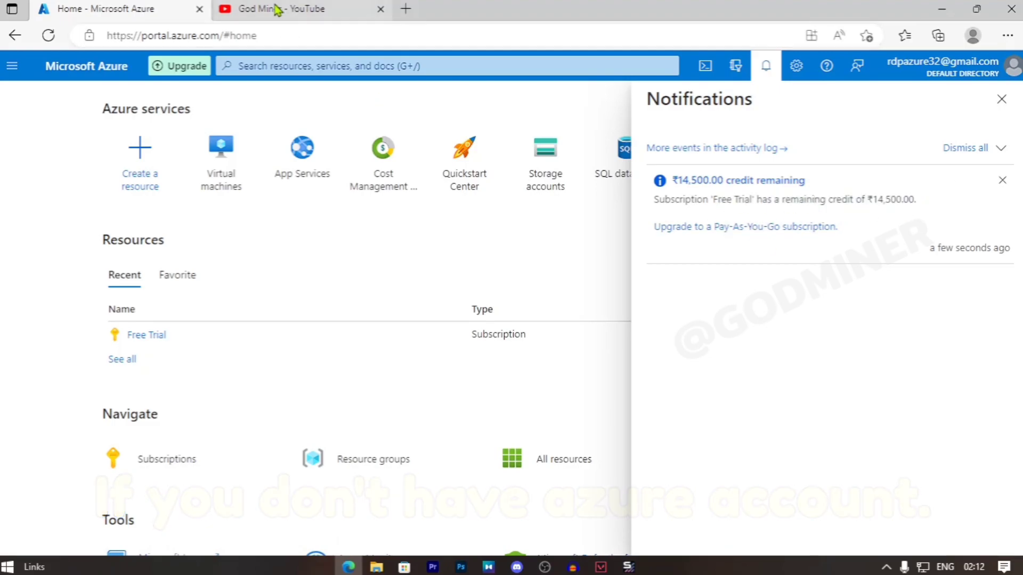
# Step: Glance at the latest YouTube video, then close notifications and open the empty Virtual machines list
pyautogui.click(270, 9)
pyautogui.moveTo(384, 337); pyautogui.dragTo(462, 350)
pyautogui.click(132, 12)
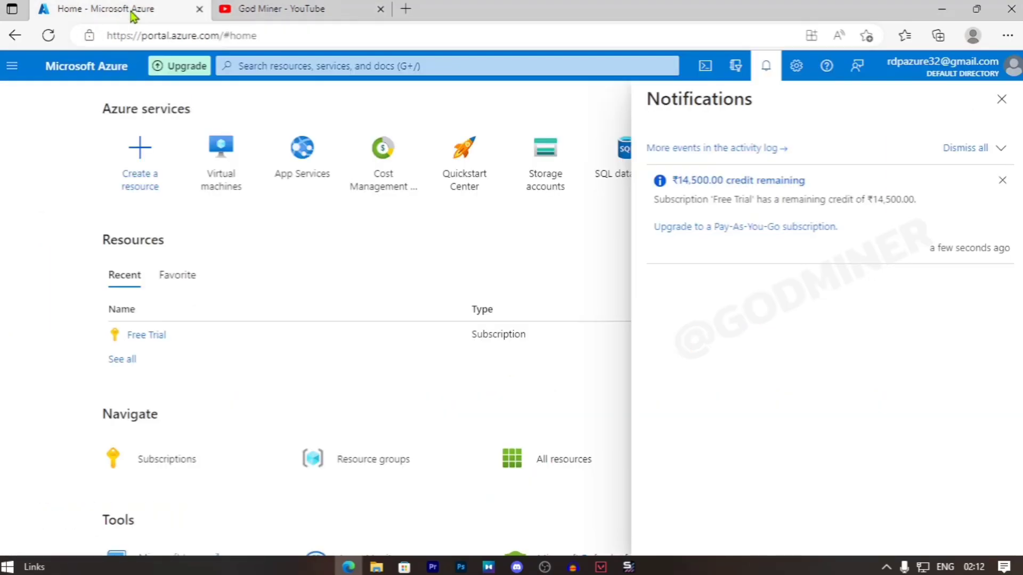
pyautogui.click(1001, 99)
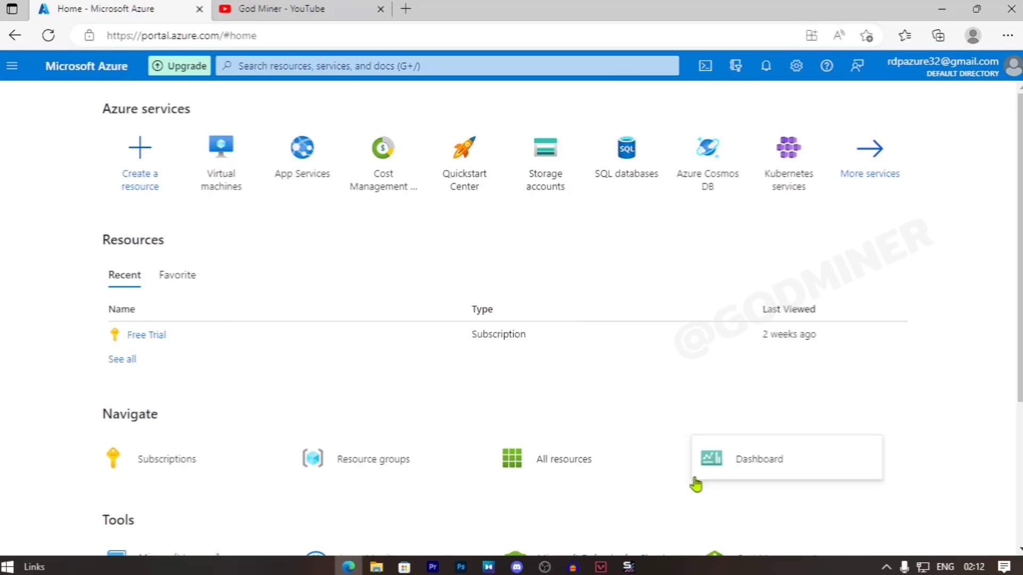
pyautogui.click(221, 173)
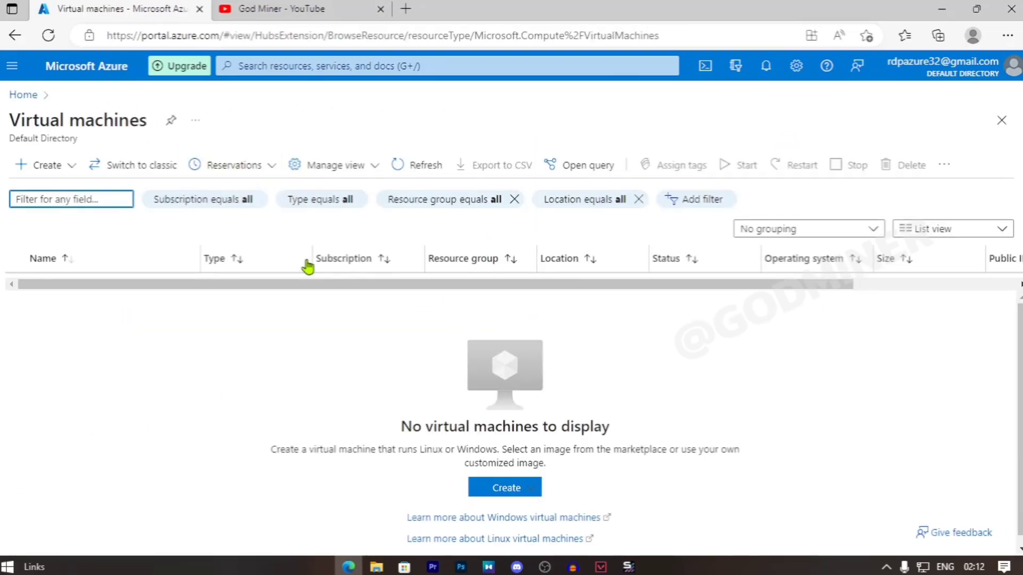
# Step: Start a new Azure virtual machine on the Free Trial subscription
pyautogui.click(498, 484)
pyautogui.click(533, 282)
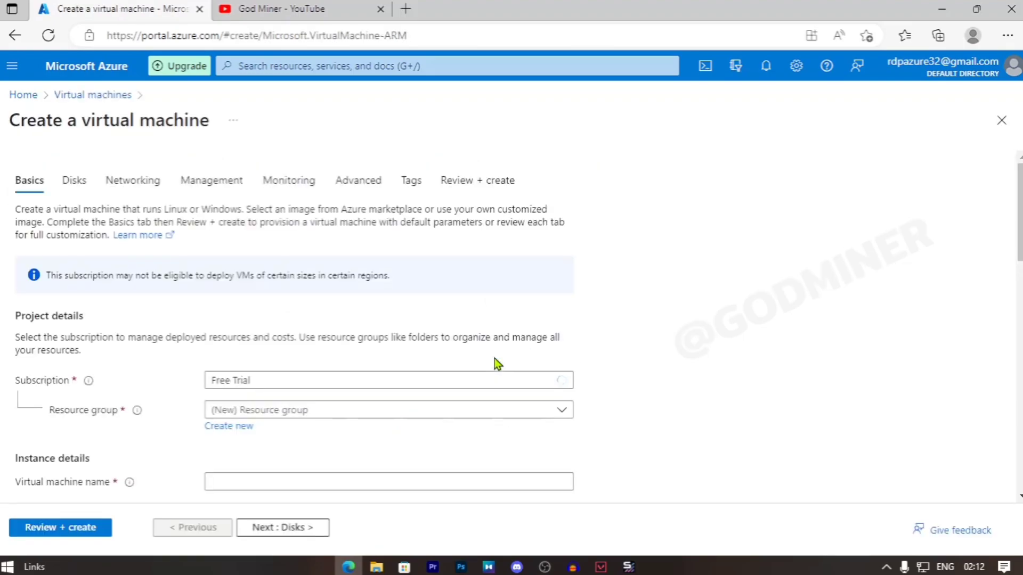
pyautogui.scroll(-2, 338, 289)
pyautogui.scroll(1, 523, 343)
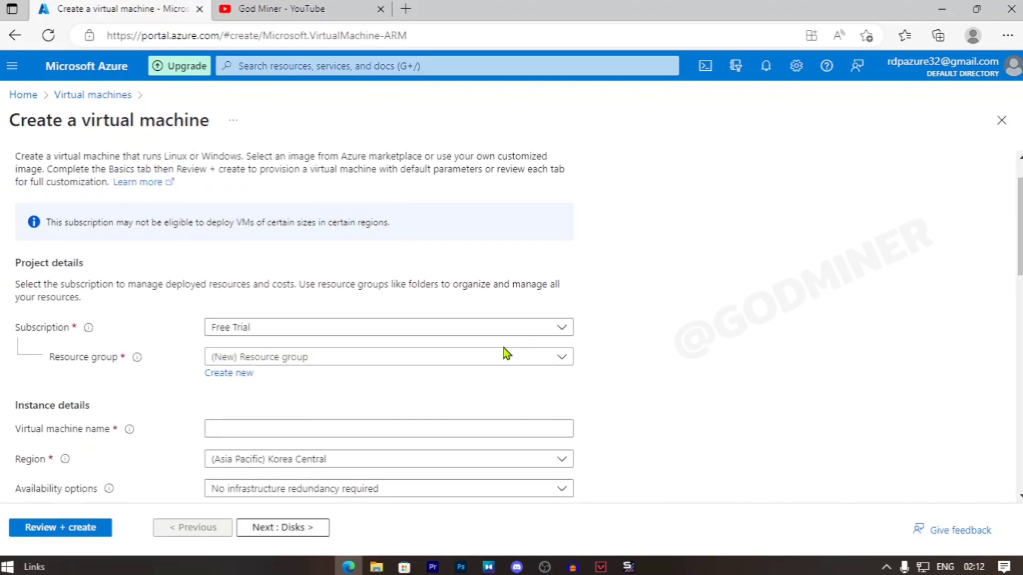
pyautogui.click(272, 329)
pyautogui.click(271, 329)
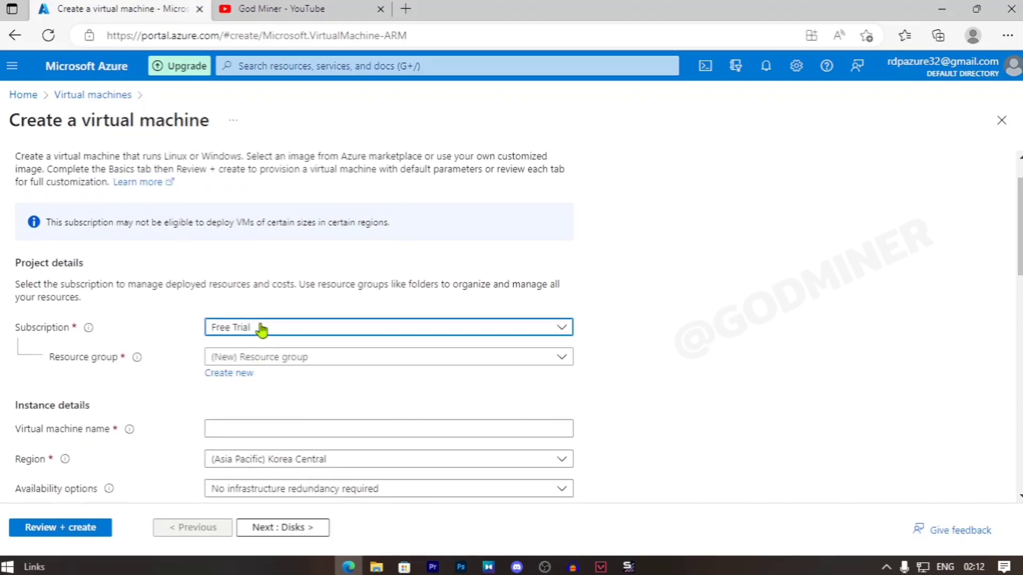
# Step: Create and select a new resource group named emulator
pyautogui.scroll(-4, 149, 351)
pyautogui.scroll(-4, 358, 343)
pyautogui.scroll(6, 301, 364)
pyautogui.click(291, 257)
pyautogui.click(280, 271)
pyautogui.click(279, 271)
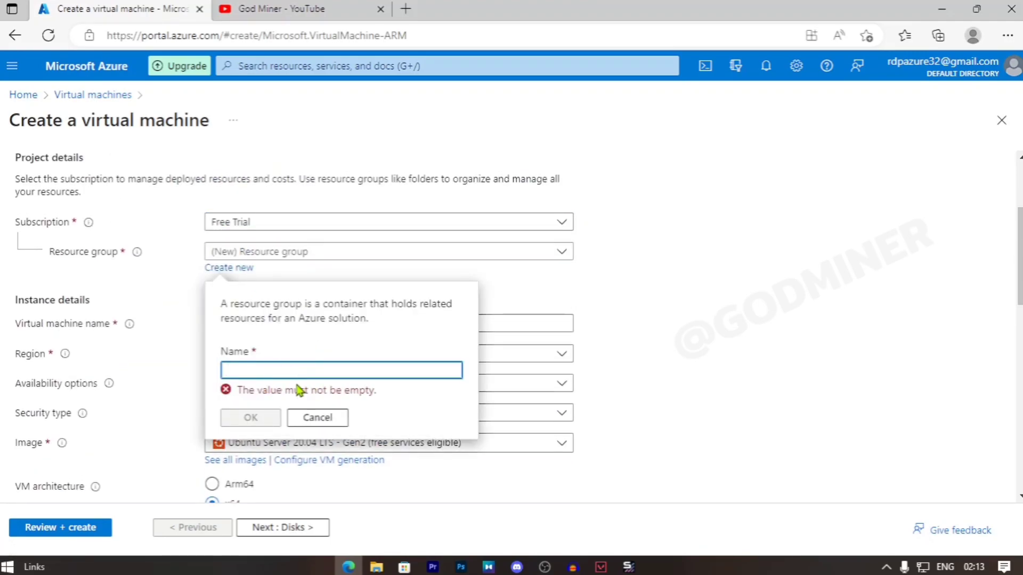
pyautogui.write('emulator')
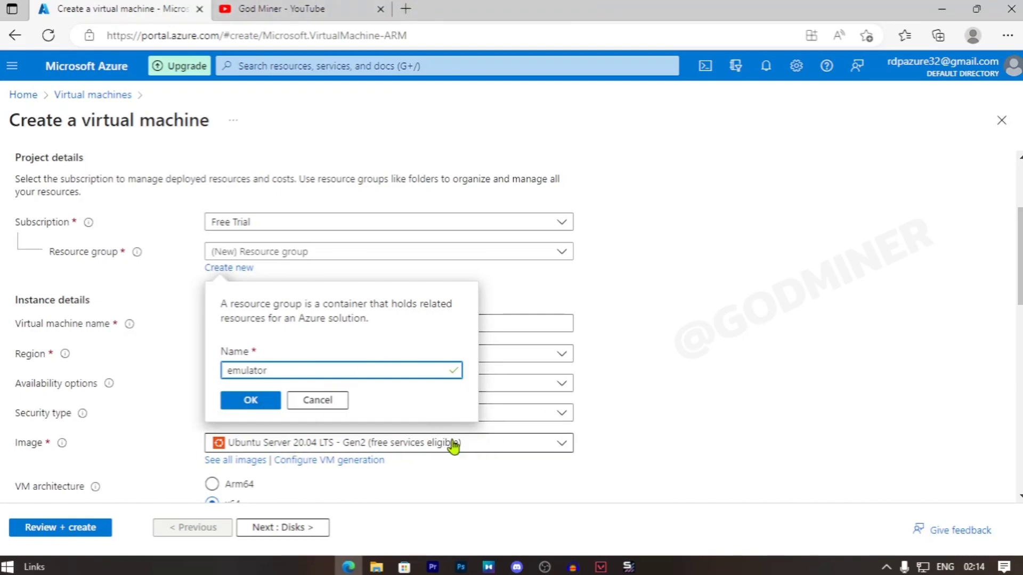
pyautogui.click(260, 409)
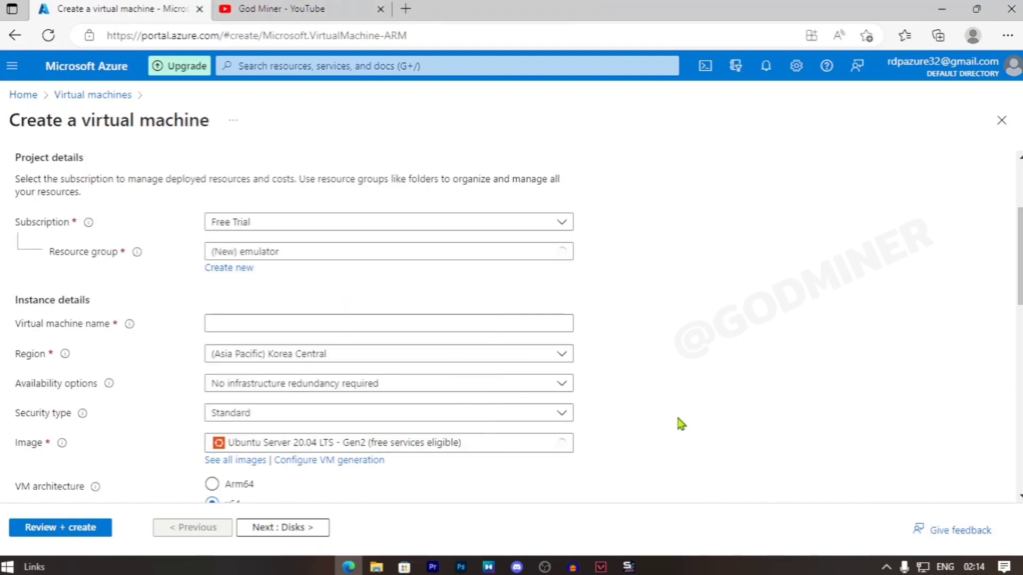
pyautogui.click(292, 256)
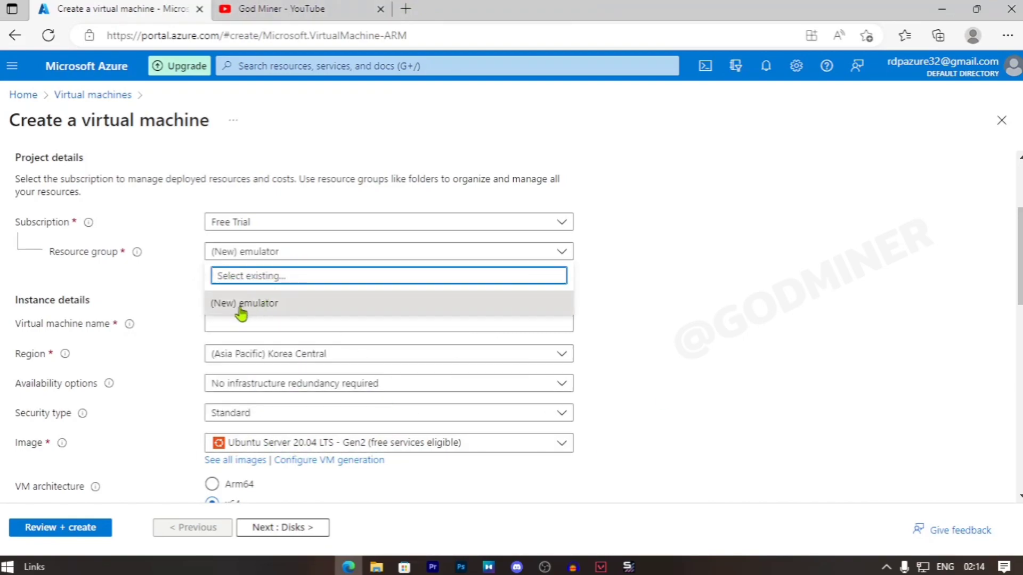
pyautogui.click(347, 256)
pyautogui.scroll(-3, 360, 373)
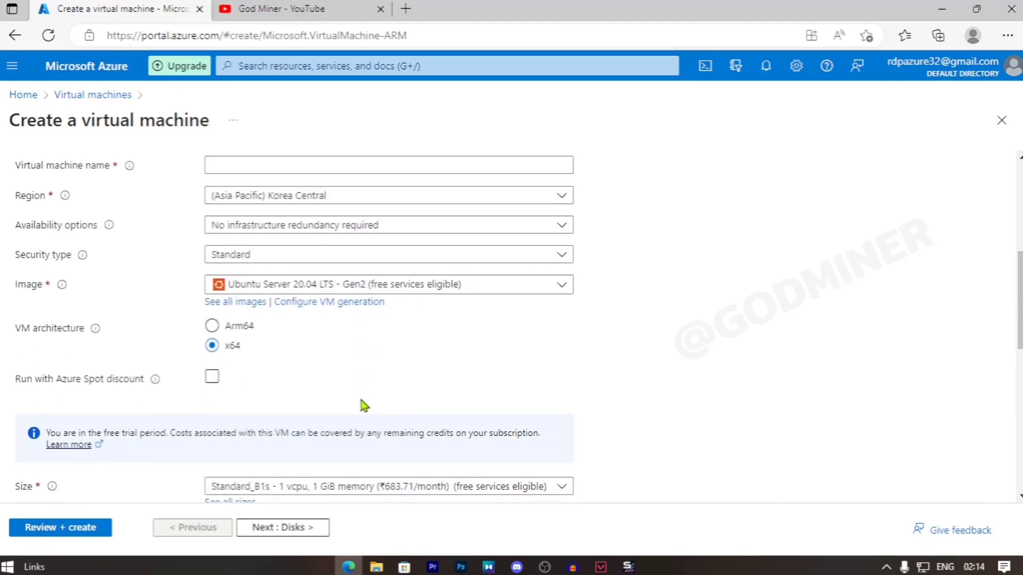
pyautogui.scroll(2, 360, 397)
pyautogui.click(359, 274)
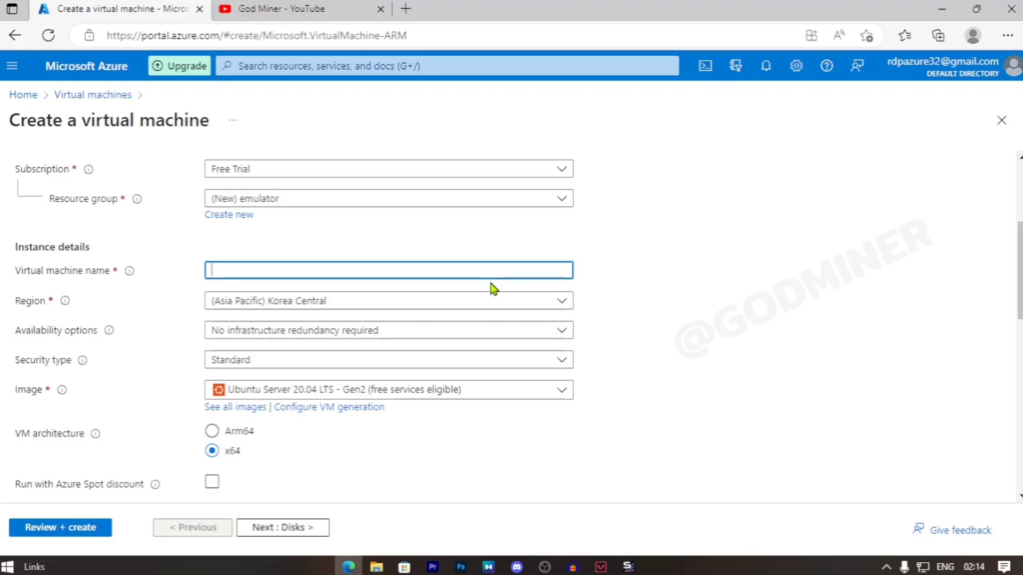
# Step: Begin the VM name and set the region to Central India
pyautogui.write('go')
pyautogui.scroll(-1, 361, 260)
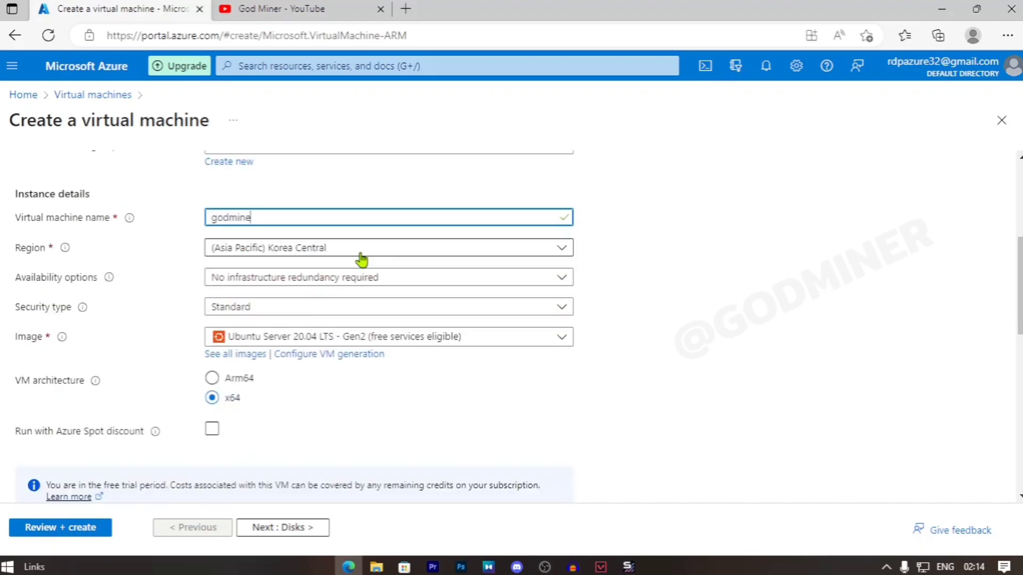
pyautogui.click(262, 250)
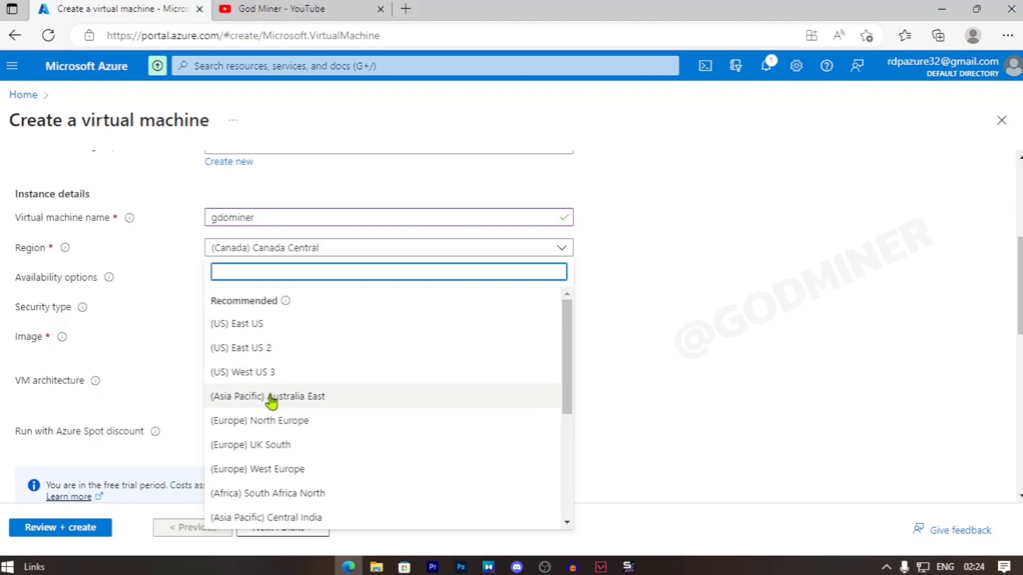
pyautogui.scroll(-3, 272, 402)
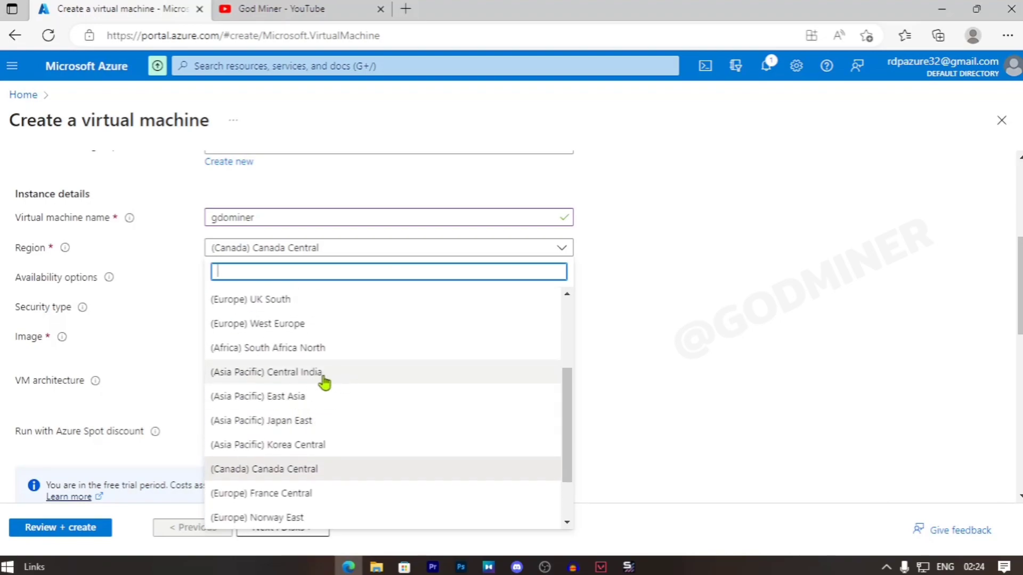
pyautogui.click(318, 373)
pyautogui.click(297, 250)
pyautogui.click(297, 252)
# Step: Use availability zone redundancy in Zone 2 with the Standard security type
pyautogui.click(278, 281)
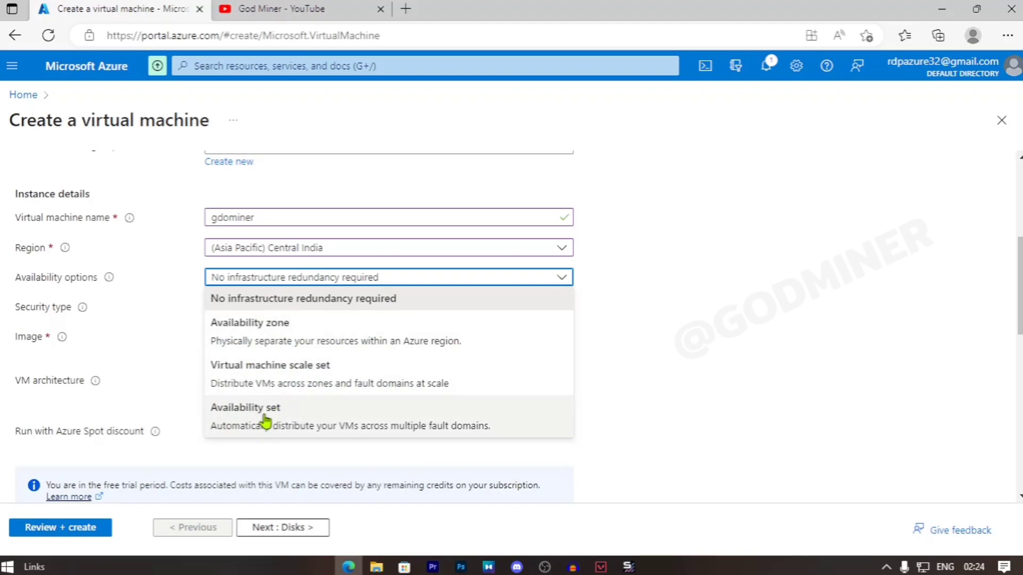
pyautogui.click(272, 331)
pyautogui.click(261, 308)
pyautogui.click(259, 375)
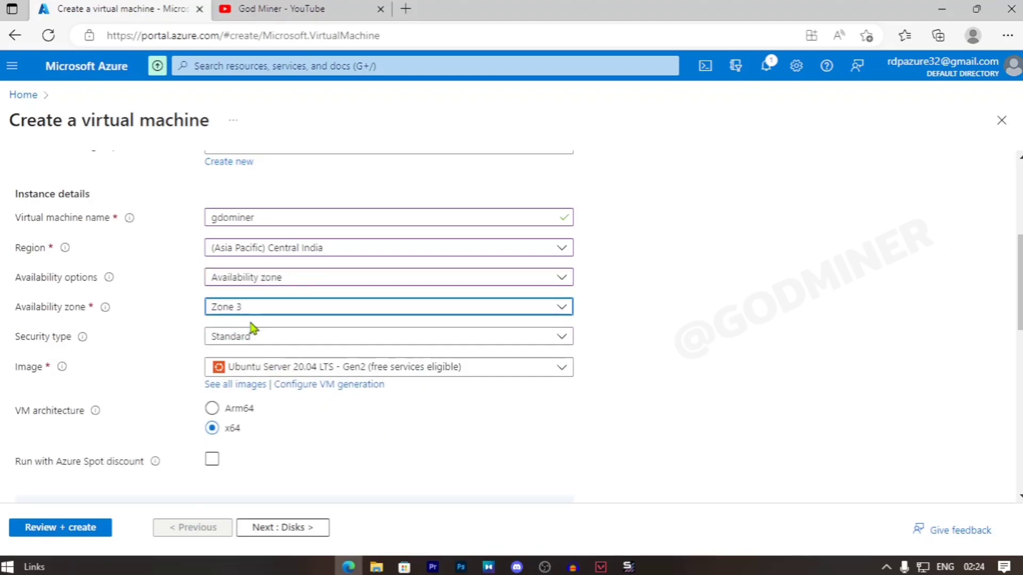
pyautogui.click(251, 317)
pyautogui.click(261, 347)
pyautogui.click(262, 343)
pyautogui.click(261, 361)
# Step: Choose the Windows 11 Pro, version 21H2 - Gen2 image
pyautogui.click(290, 367)
pyautogui.scroll(-3, 266, 237)
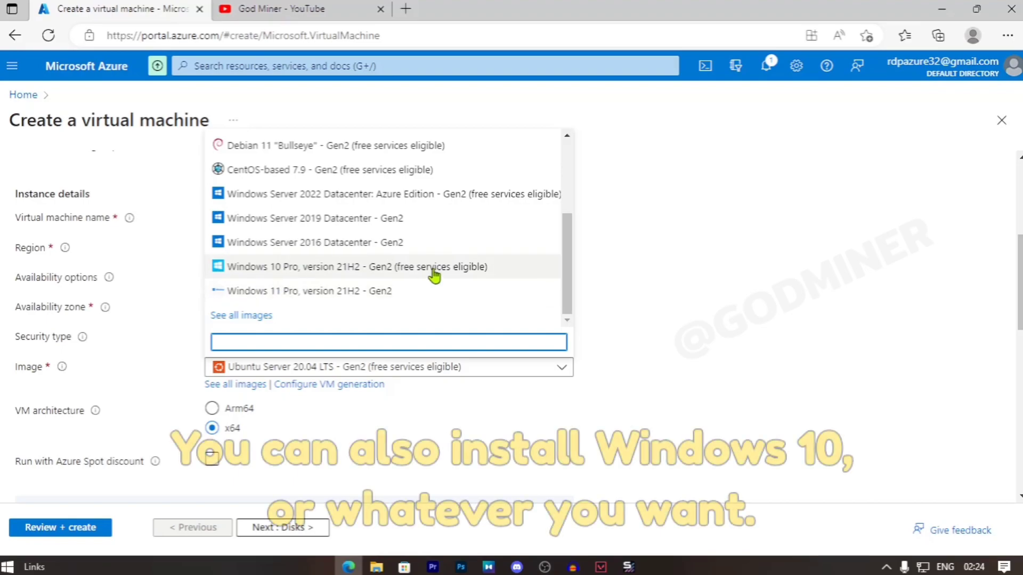
pyautogui.click(285, 292)
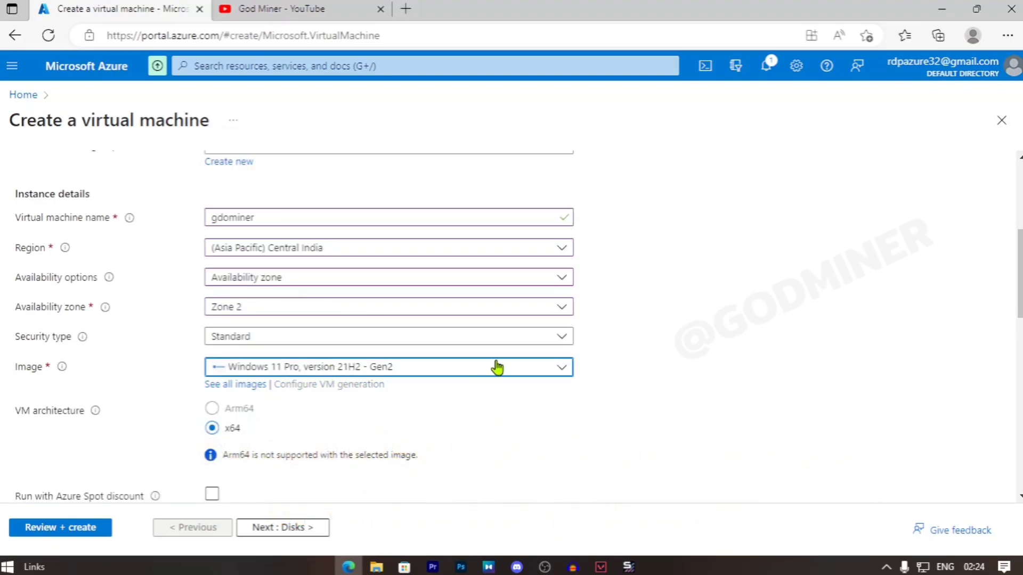
pyautogui.scroll(-2, 442, 279)
# Step: Set the VM size to Standard_D4s_v3 (4 vCPUs, 16 GiB) from the D-Series v3 family
pyautogui.click(238, 279)
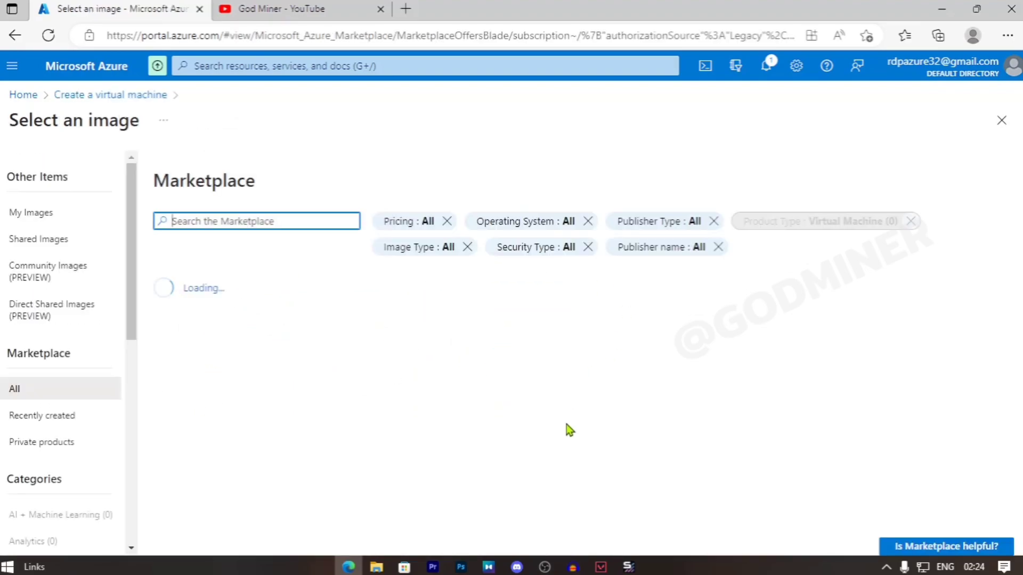
pyautogui.scroll(-2, 514, 404)
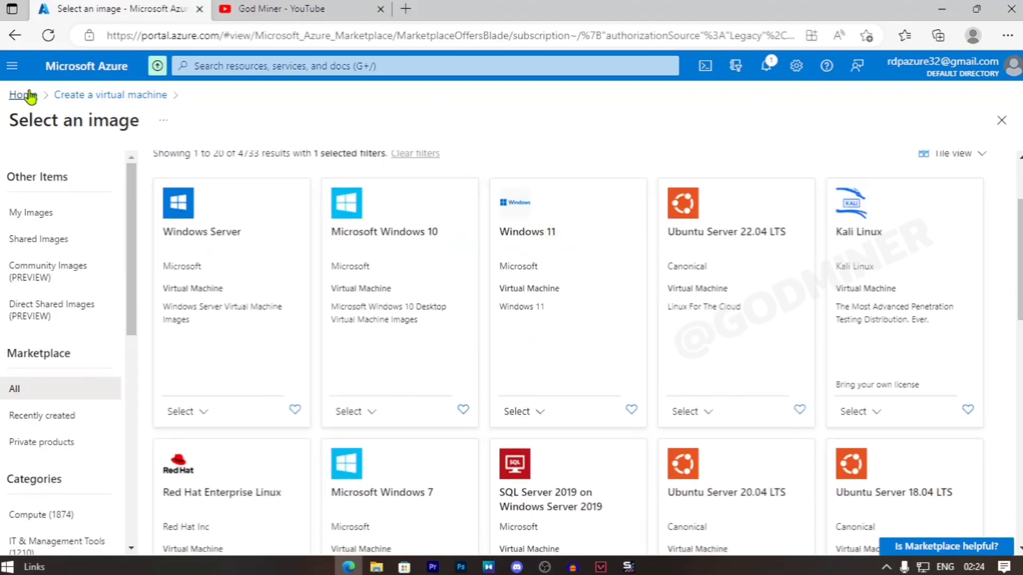
pyautogui.click(1001, 121)
pyautogui.scroll(-4, 398, 336)
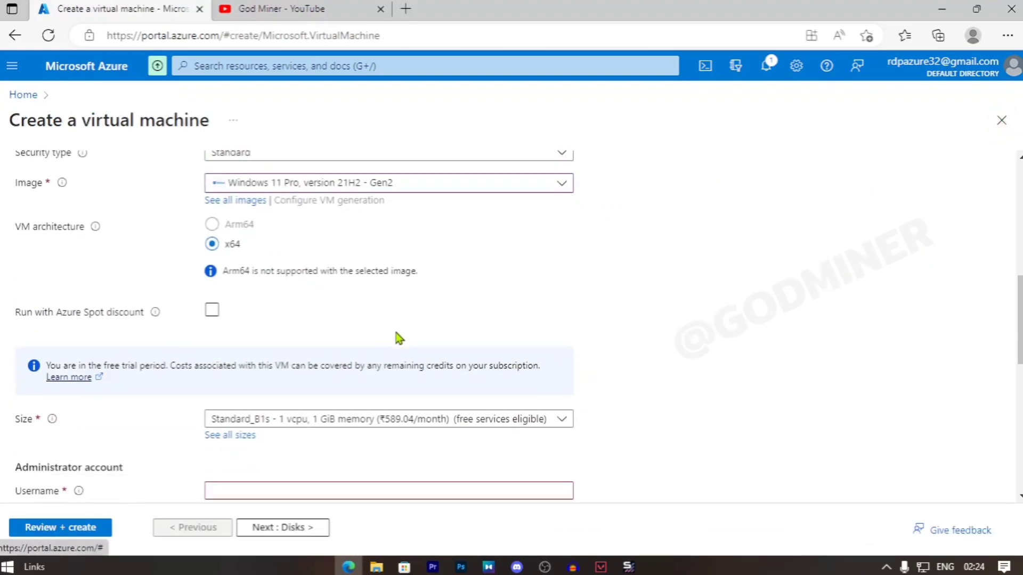
pyautogui.click(320, 287)
pyautogui.click(236, 430)
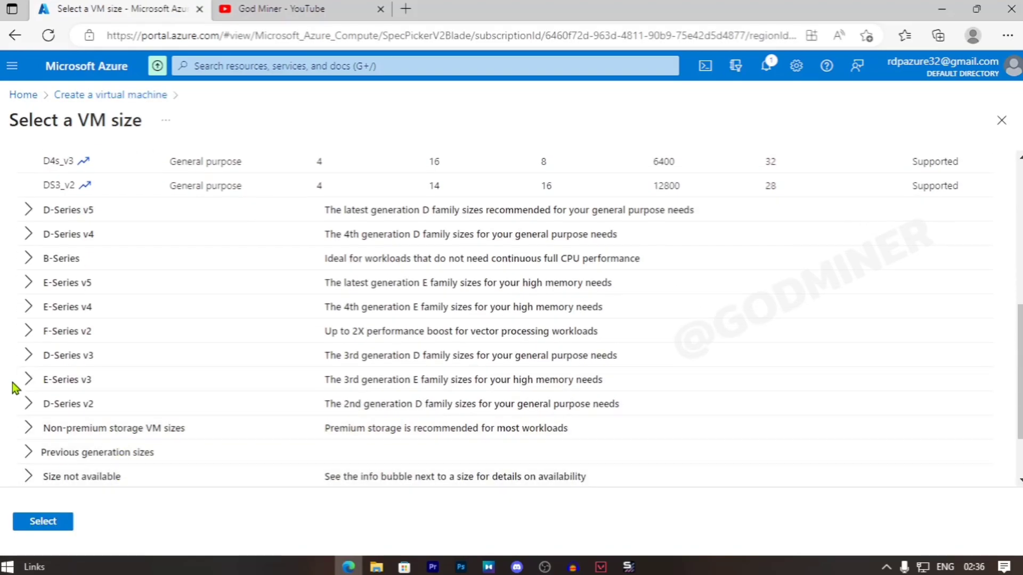
pyautogui.click(116, 355)
pyautogui.scroll(-1, 250, 356)
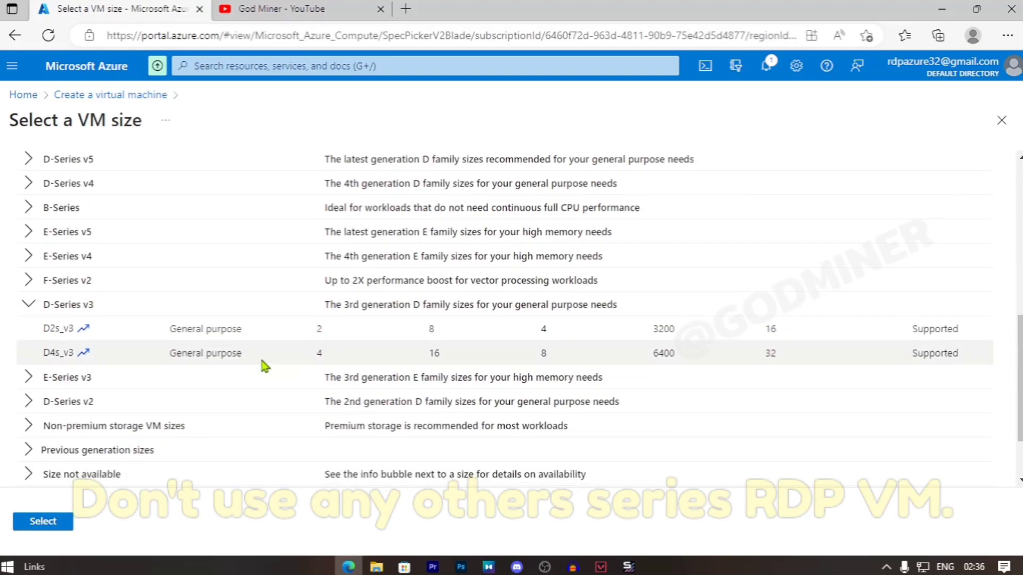
pyautogui.doubleClick(463, 358)
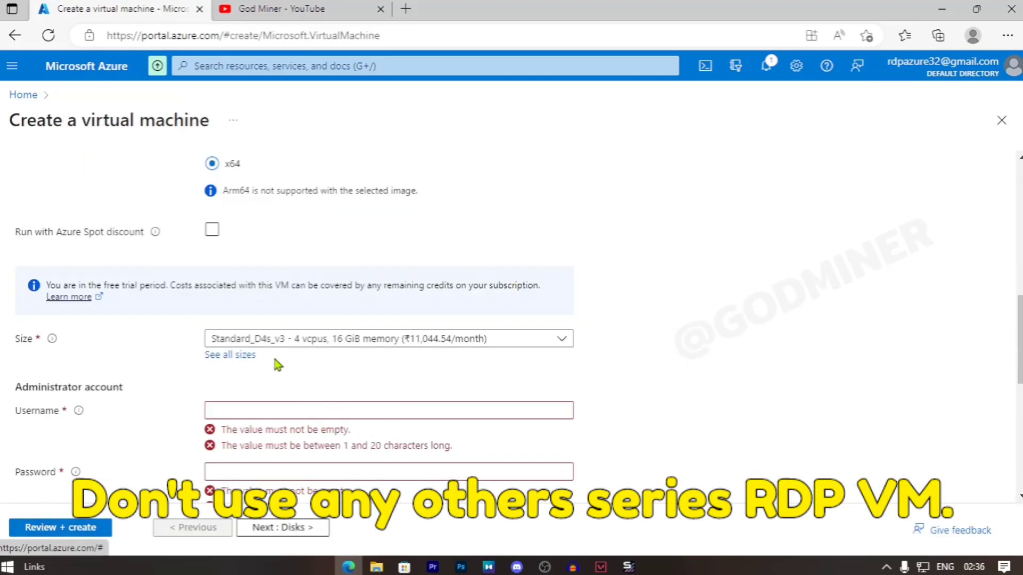
pyautogui.click(282, 344)
# Step: Keep Standard_D4s_v3 and check the remaining subscription credit in notifications
pyautogui.click(273, 354)
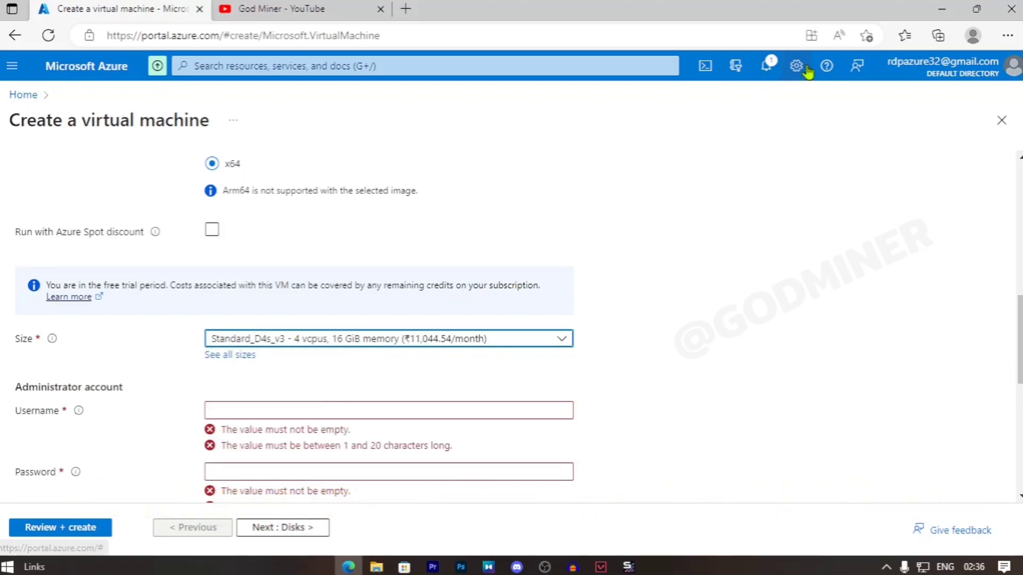
pyautogui.click(766, 66)
pyautogui.moveTo(856, 199); pyautogui.dragTo(910, 199)
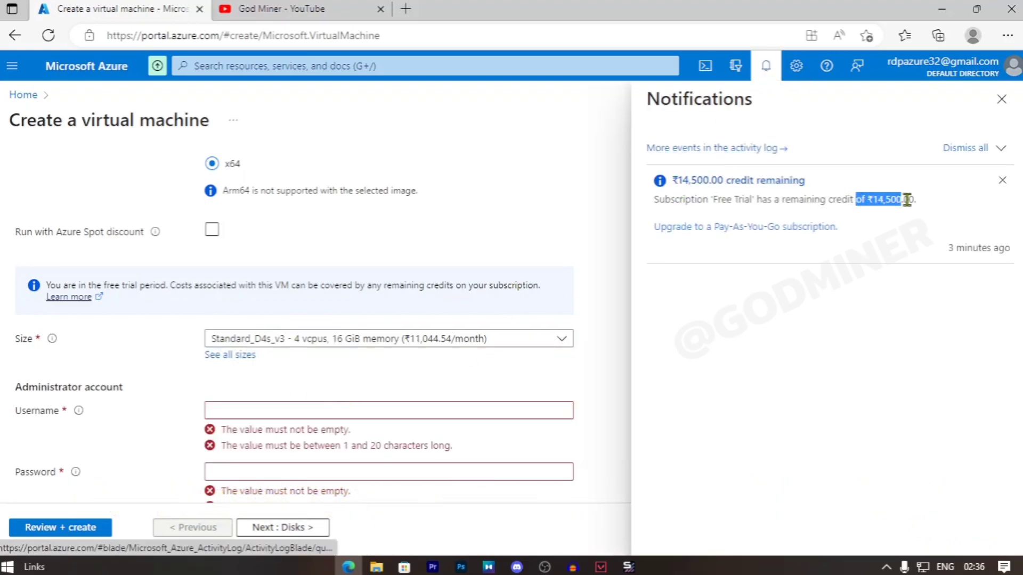
pyautogui.click(1001, 99)
pyautogui.scroll(-3, 409, 370)
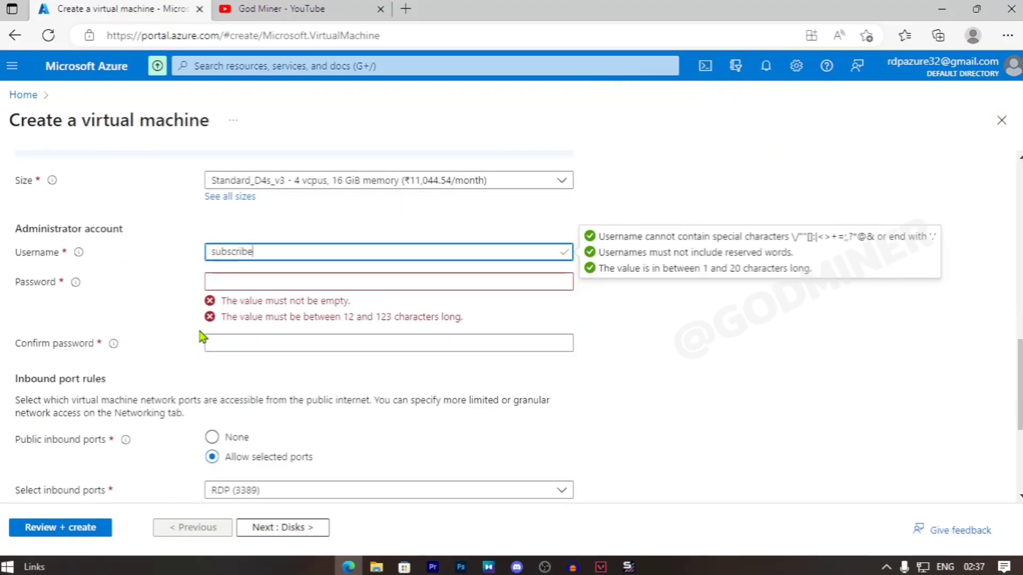
# Step: Enter and confirm the administrator password
pyautogui.click(242, 276)
pyautogui.click(333, 313)
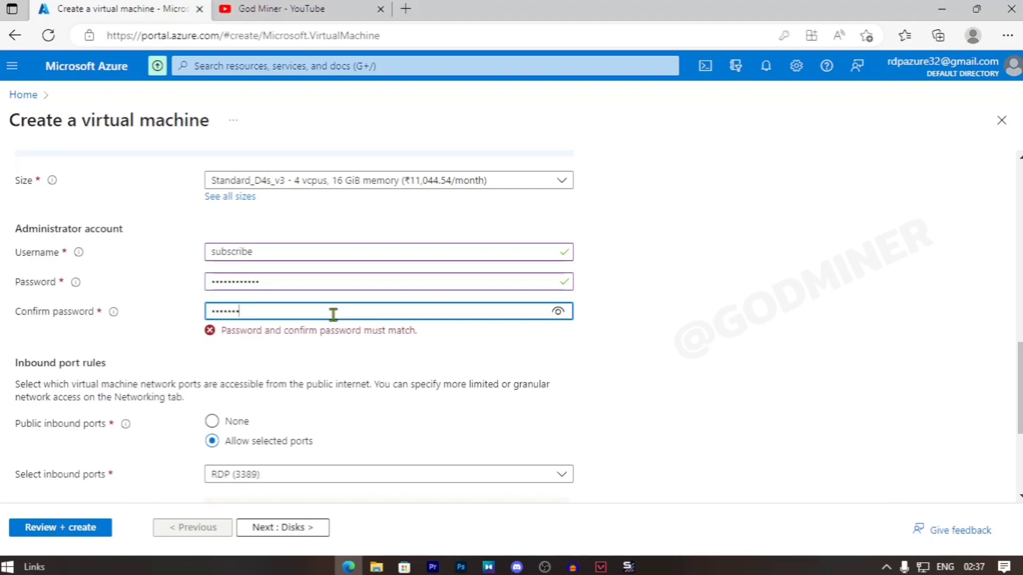
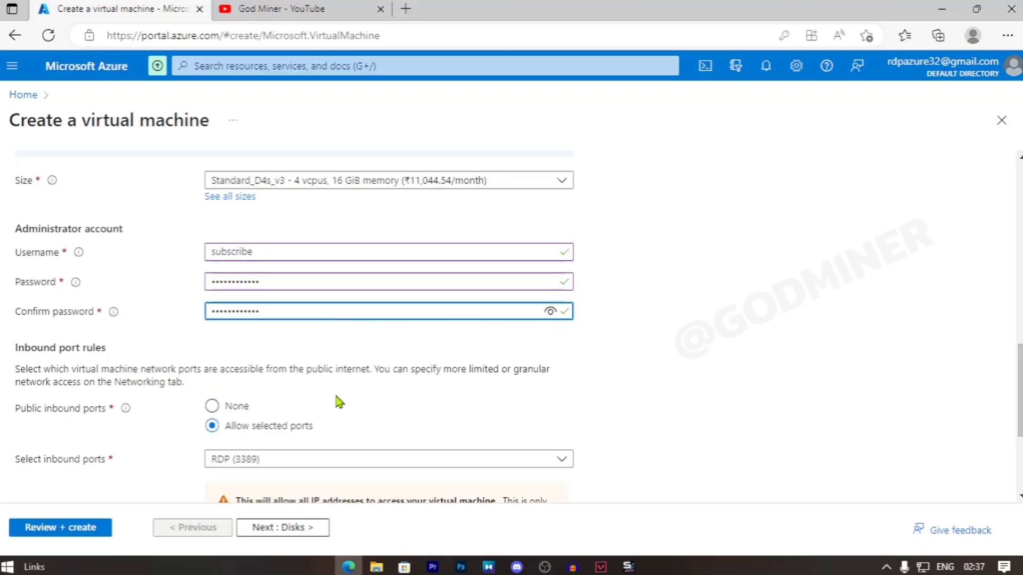
pyautogui.scroll(-3, 334, 413)
# Step: Allow HTTP 80, HTTPS 443 and SSH 22 inbound alongside RDP 3389
pyautogui.click(288, 259)
pyautogui.click(217, 329)
pyautogui.click(218, 304)
pyautogui.click(218, 280)
pyautogui.click(408, 417)
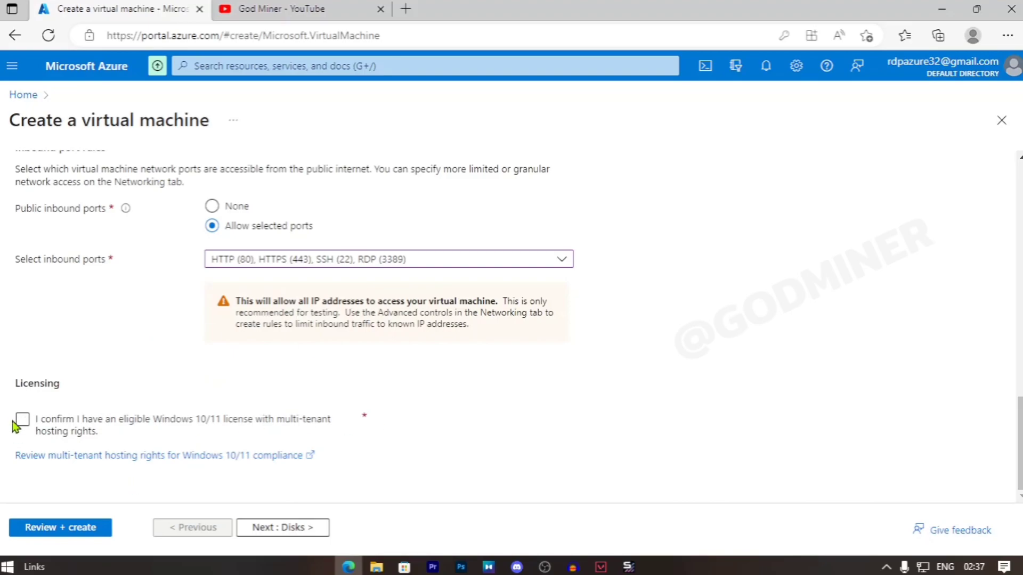
pyautogui.scroll(15, 383, 400)
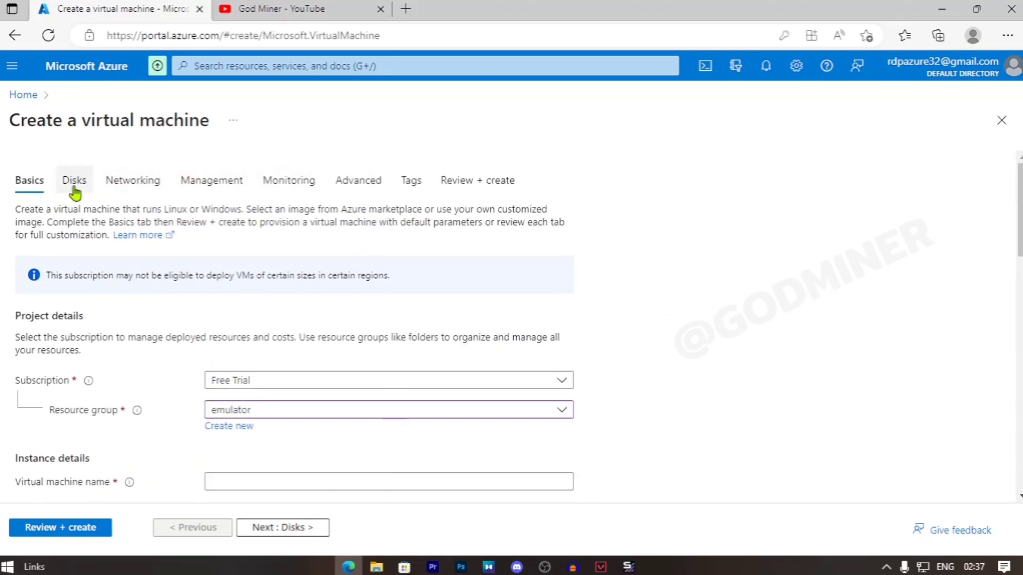
# Step: Enable OS guest diagnostics with storage account emulatordiag423, then run Review + create
pyautogui.click(373, 184)
pyautogui.scroll(-3, 158, 337)
pyautogui.scroll(3, 174, 360)
pyautogui.click(293, 180)
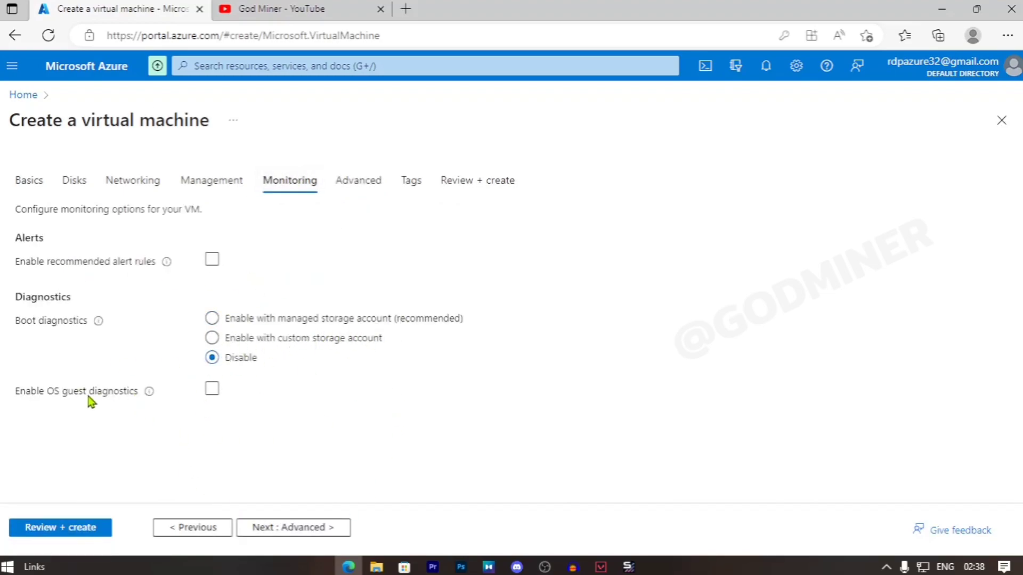
pyautogui.click(212, 392)
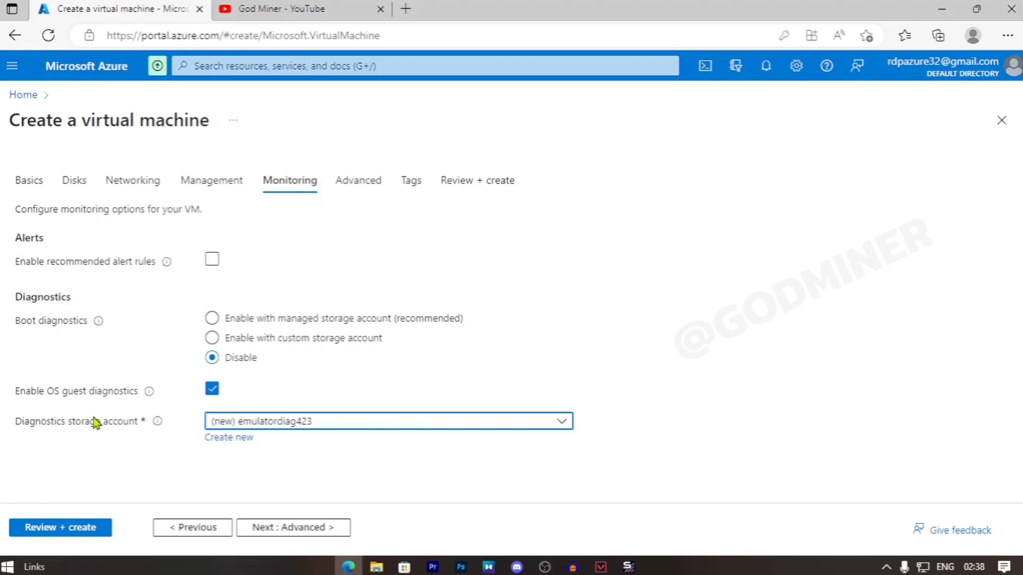
pyautogui.click(60, 528)
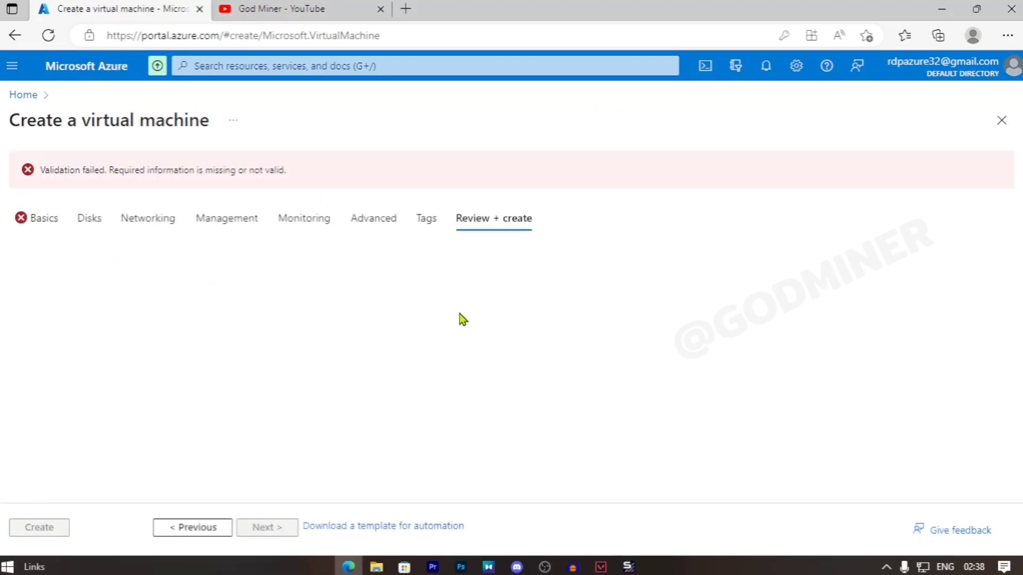
# Step: Name the virtual machine godminer and rerun the review until validation passes
pyautogui.click(28, 181)
pyautogui.write('god')
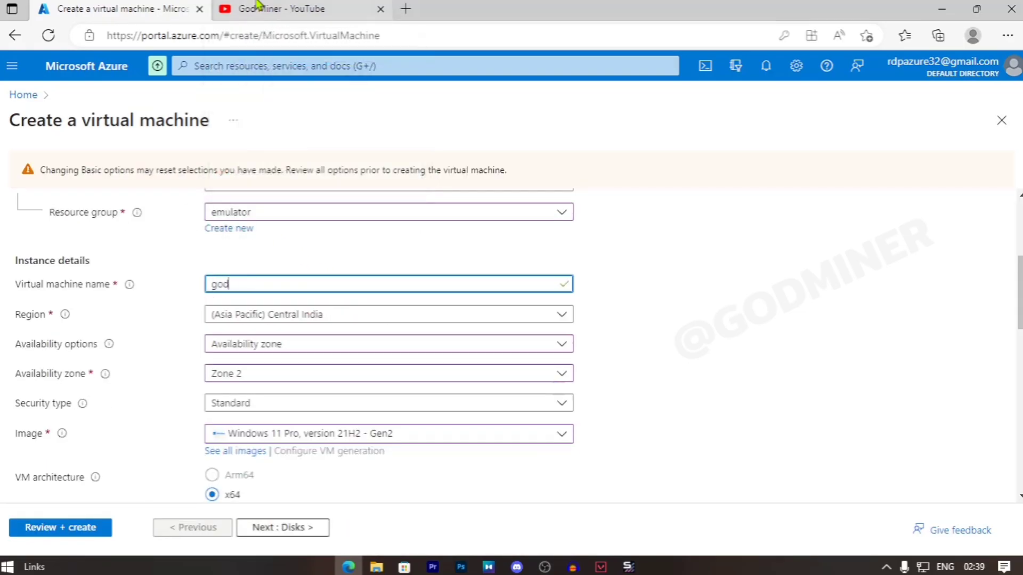
pyautogui.write('godminer')
pyautogui.scroll(-8, 282, 381)
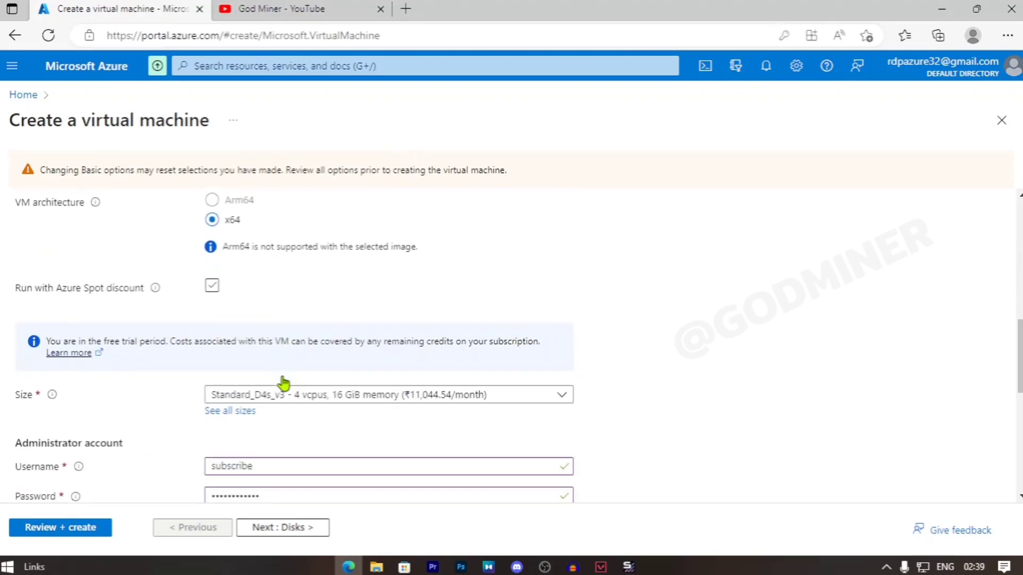
pyautogui.scroll(-5, 293, 367)
pyautogui.scroll(15, 297, 376)
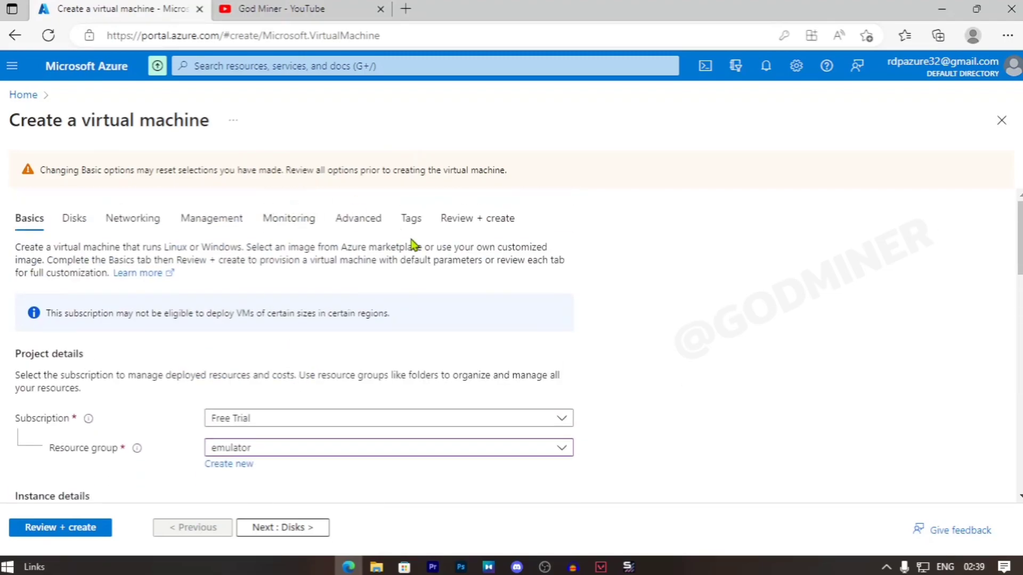
pyautogui.click(302, 228)
pyautogui.click(362, 185)
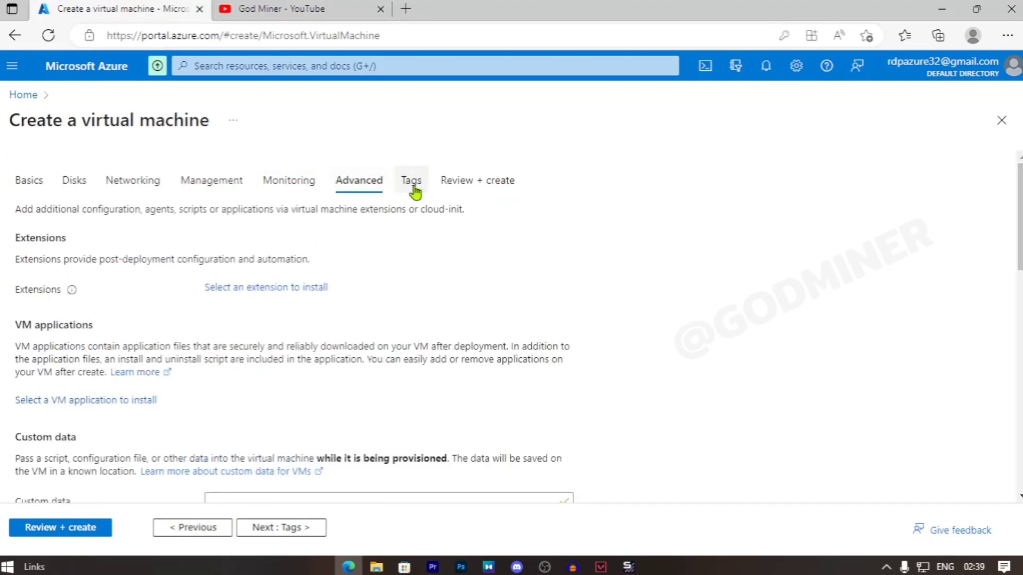
pyautogui.click(484, 190)
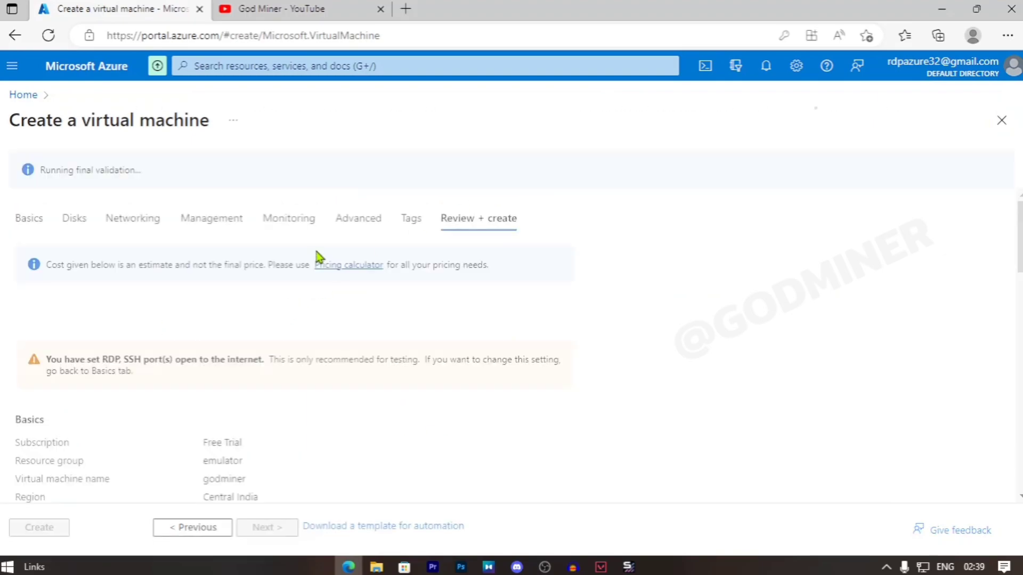
# Step: Look over the validated summary and price details, then create the VM
pyautogui.tripleClick(158, 176)
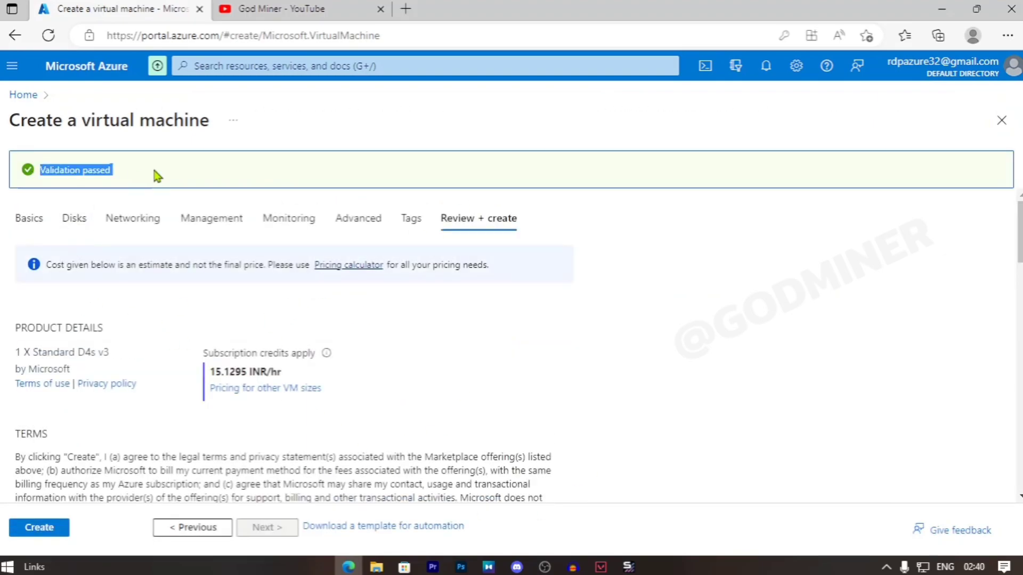
pyautogui.click(30, 347)
pyautogui.moveTo(150, 375); pyautogui.dragTo(306, 399)
pyautogui.click(213, 374)
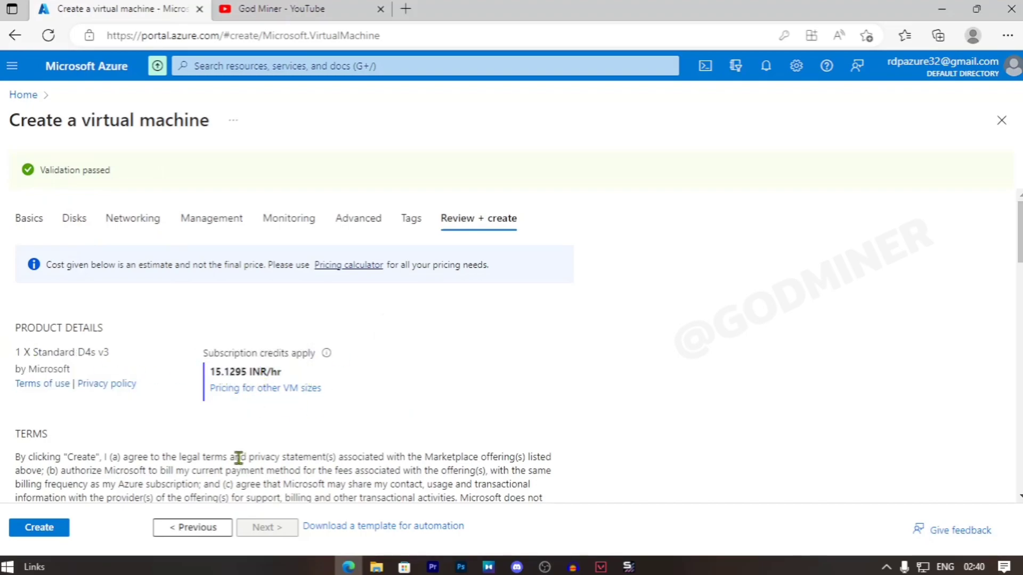
pyautogui.scroll(-4, 238, 457)
pyautogui.scroll(-9, 252, 278)
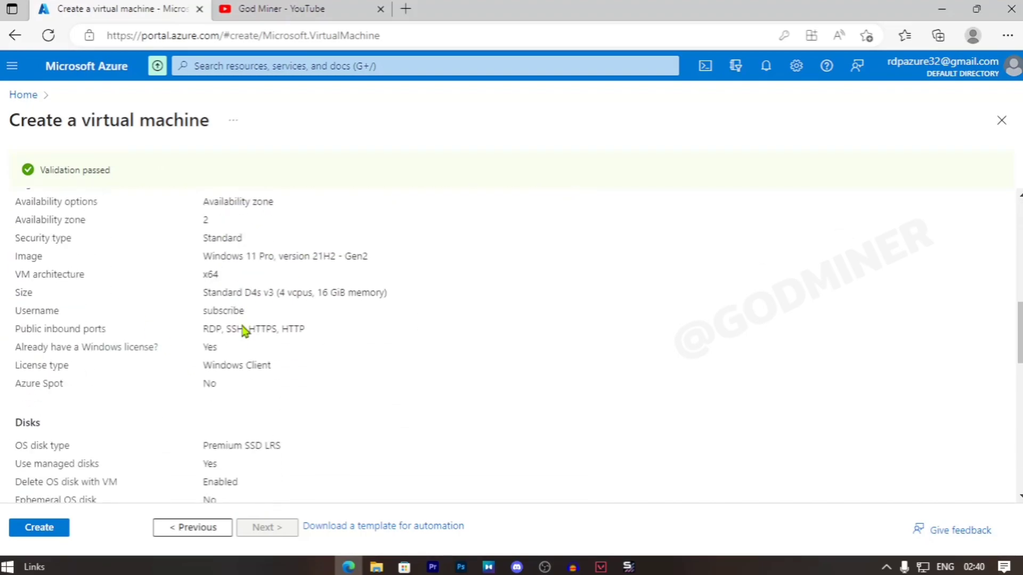
pyautogui.scroll(1, 238, 318)
pyautogui.scroll(-4, 254, 260)
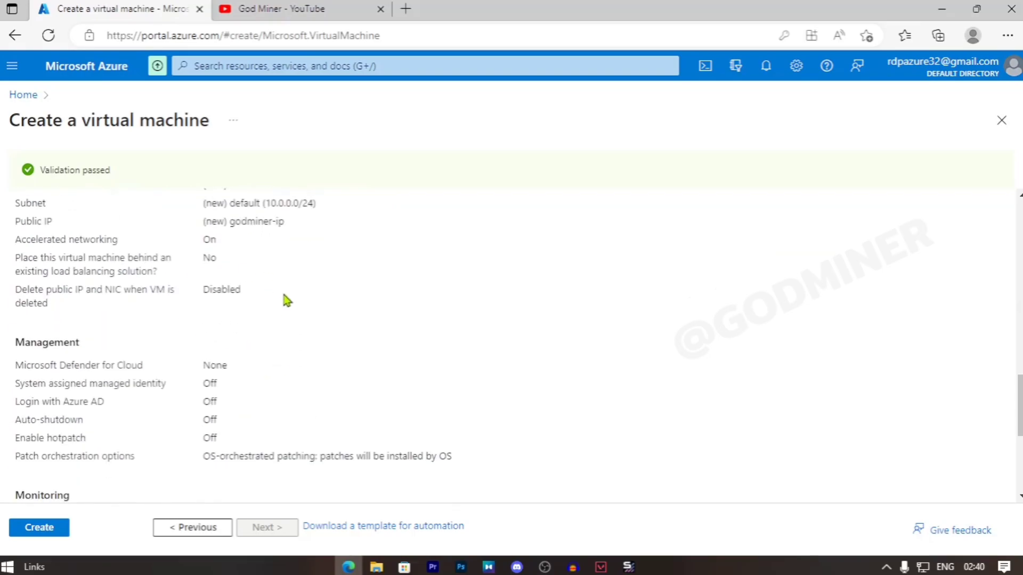
pyautogui.scroll(-2, 287, 300)
pyautogui.scroll(-2, 272, 404)
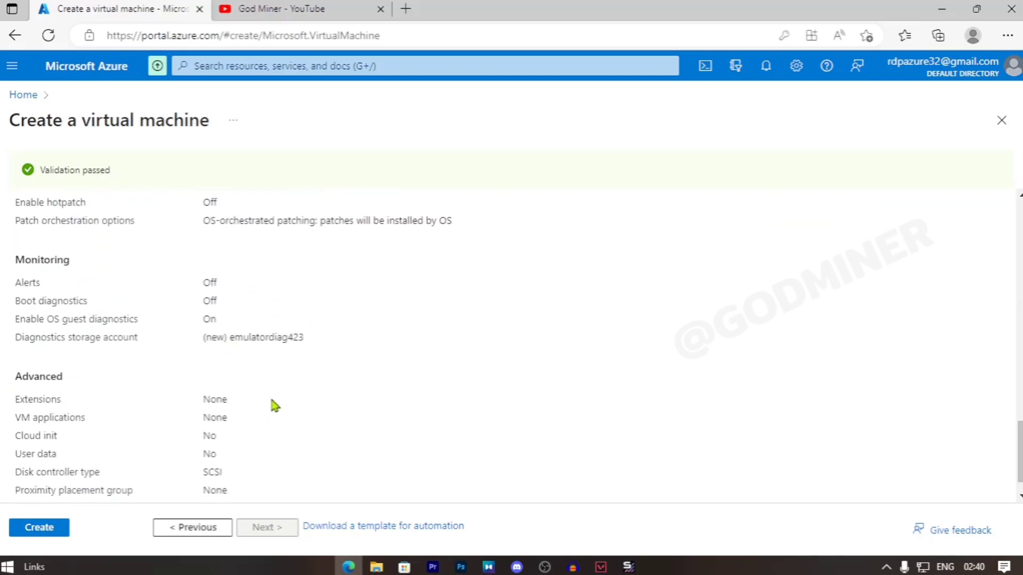
pyautogui.click(36, 528)
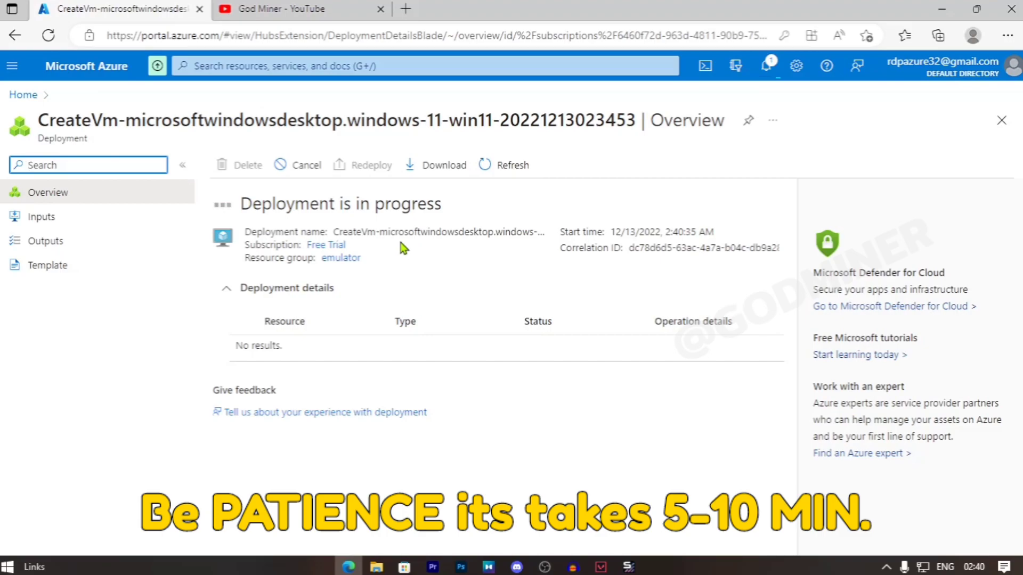
# Step: Look at the Azure RDP video on YouTube while deployment runs, then return to Azure
pyautogui.click(298, 9)
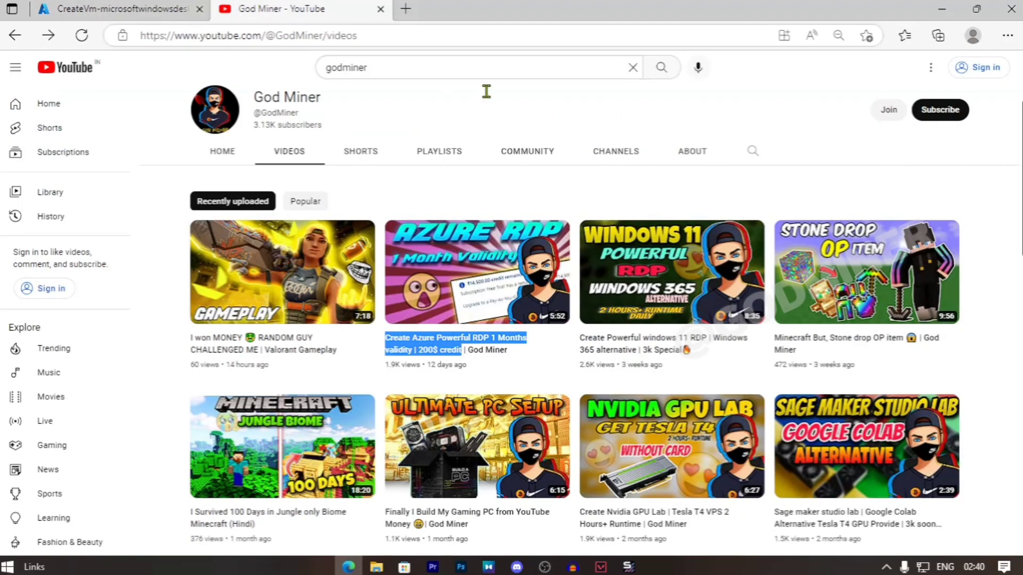
pyautogui.click(468, 370)
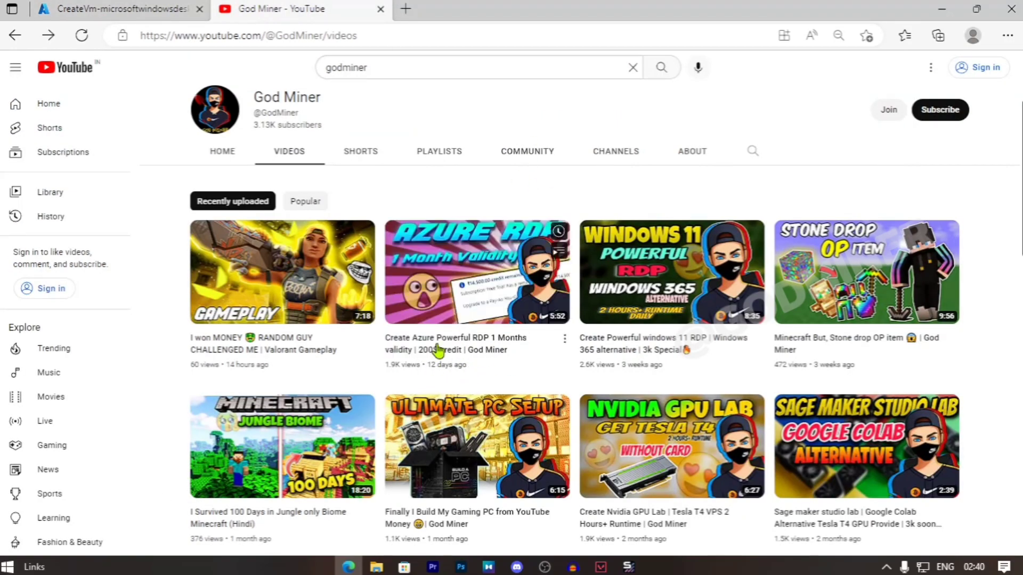
pyautogui.moveTo(387, 340); pyautogui.dragTo(504, 354)
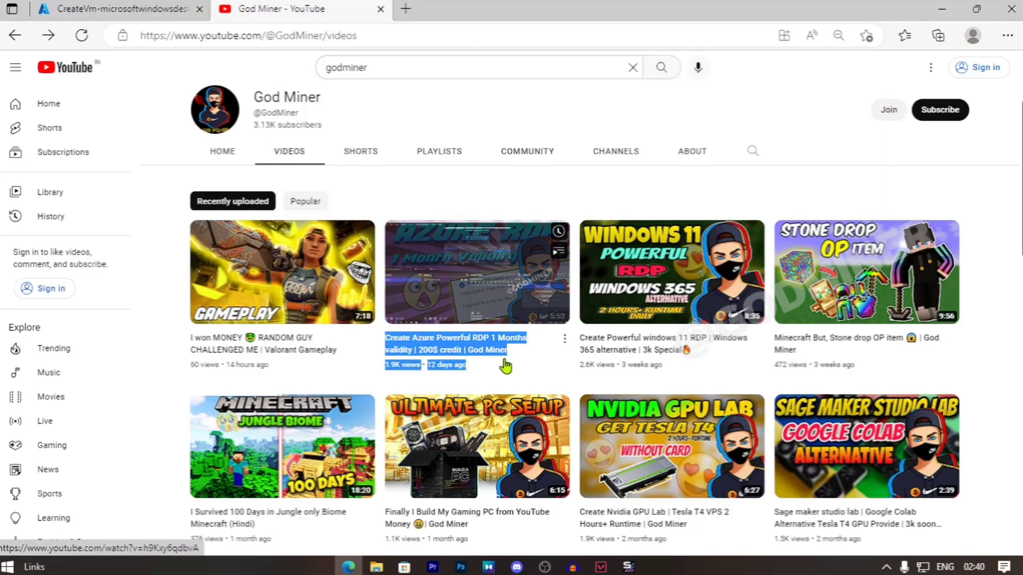
pyautogui.click(468, 127)
pyautogui.click(160, 9)
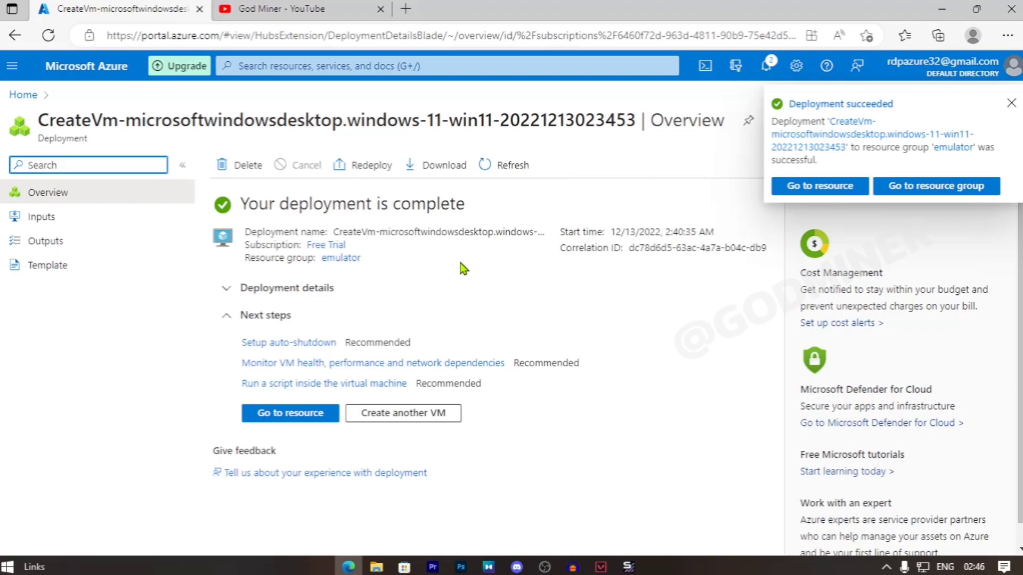
# Step: Open the godminer VM, copy its public IP 4.240.80.105, and minimize Edge
pyautogui.moveTo(240, 203); pyautogui.dragTo(463, 203)
pyautogui.click(415, 234)
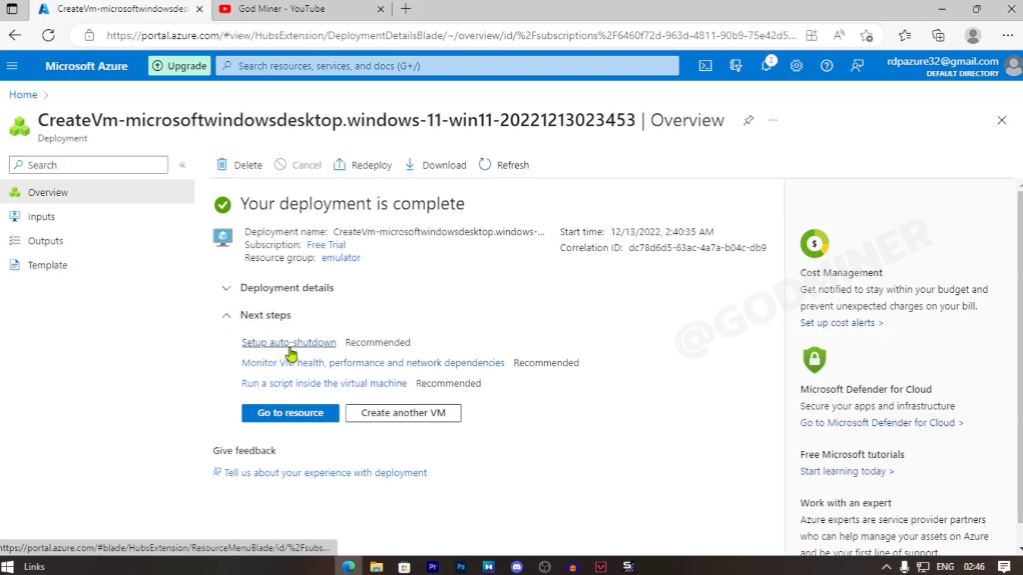
pyautogui.click(293, 416)
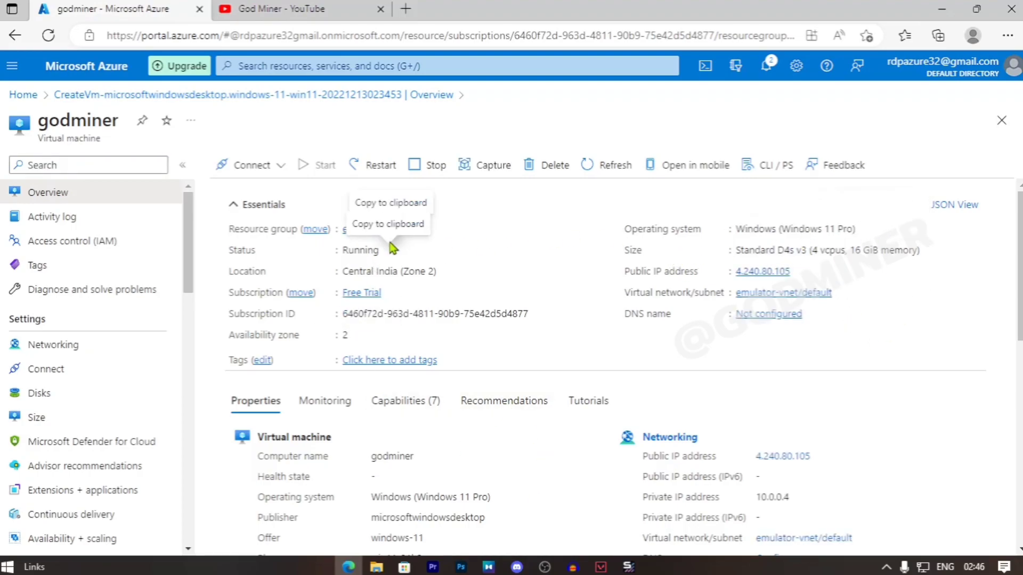
pyautogui.scroll(-3, 389, 244)
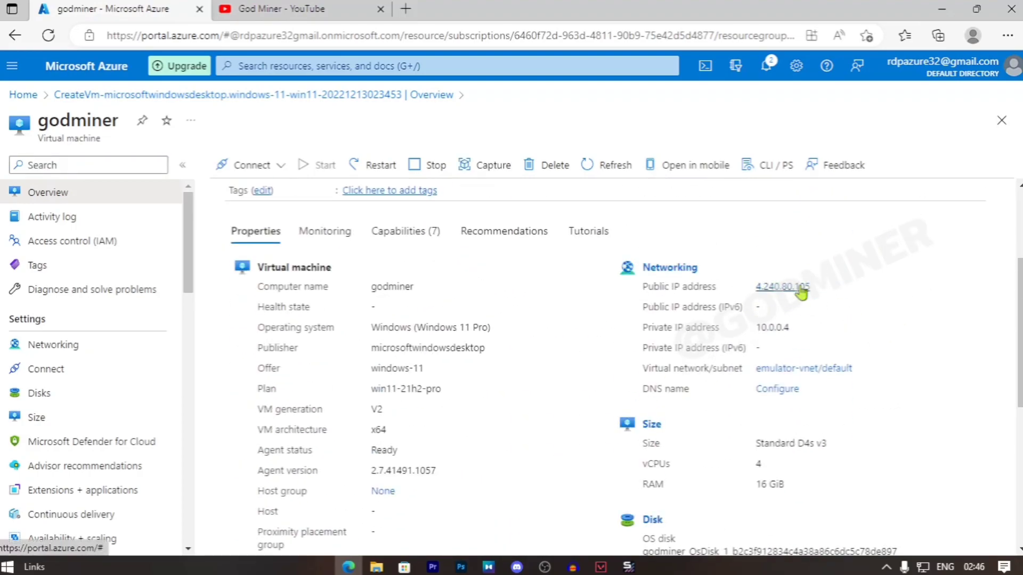
pyautogui.scroll(-6, 581, 433)
pyautogui.scroll(9, 416, 452)
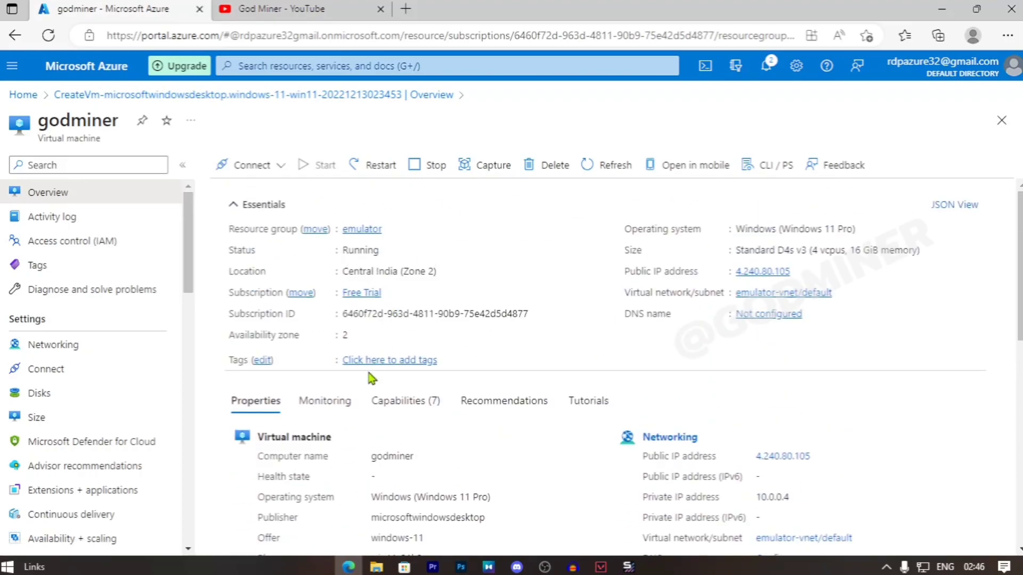
pyautogui.click(801, 272)
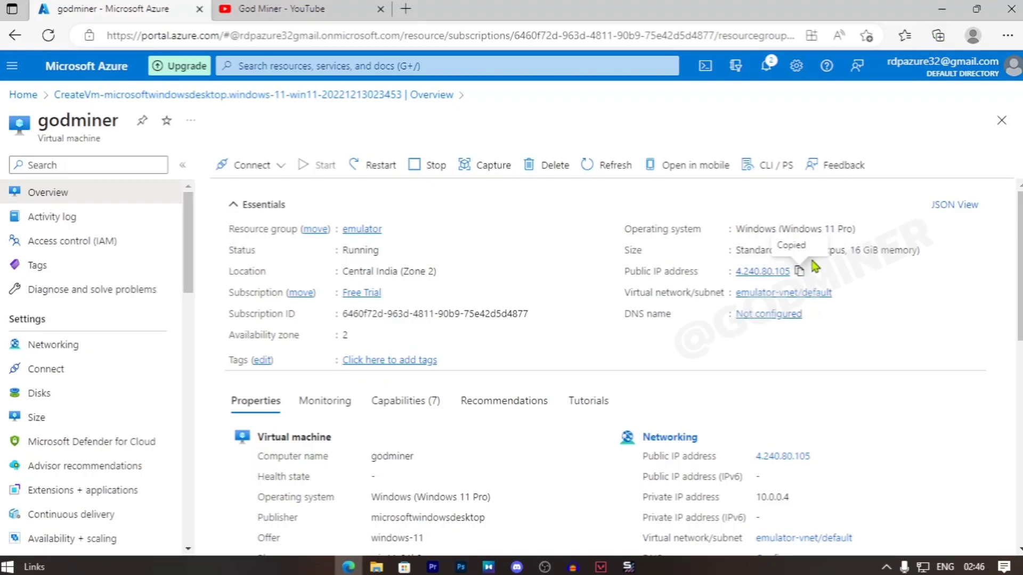
pyautogui.click(941, 9)
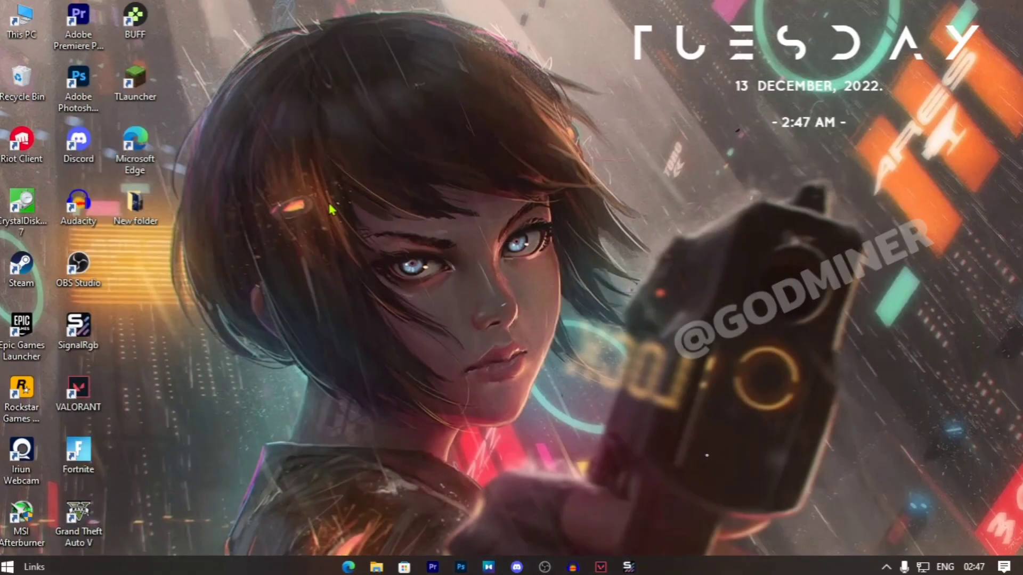
# Step: Launch Remote Desktop Connection and start connecting to the VM at 4.240.80.105
pyautogui.press('super')
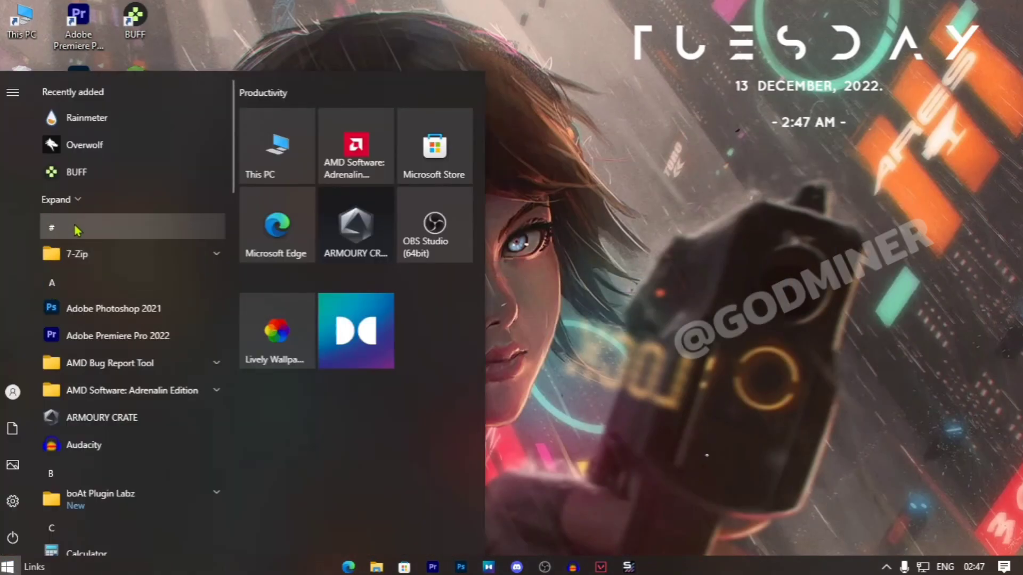
pyautogui.write('remote')
pyautogui.press('Return')
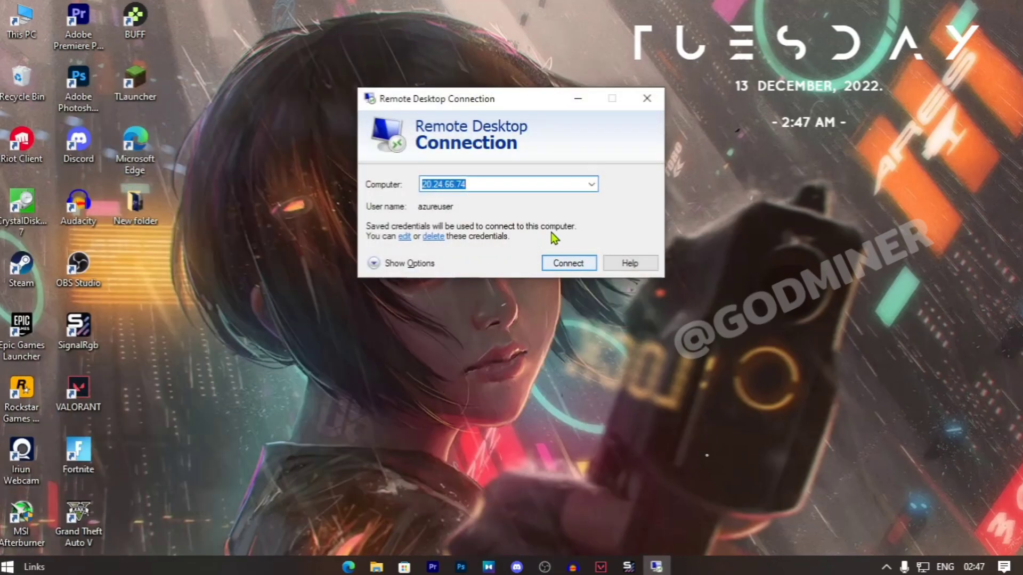
pyautogui.hotkey('ctrl', 'v')
pyautogui.click(568, 263)
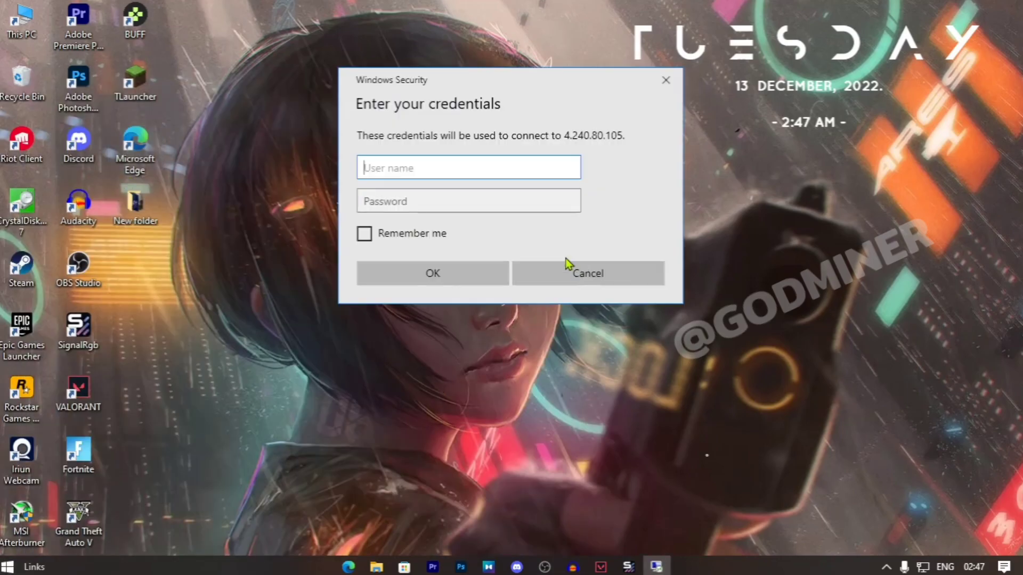
# Step: Enter the VM's admin username and password, then accept the untrusted certificate
pyautogui.write('subscribe')
pyautogui.click(434, 201)
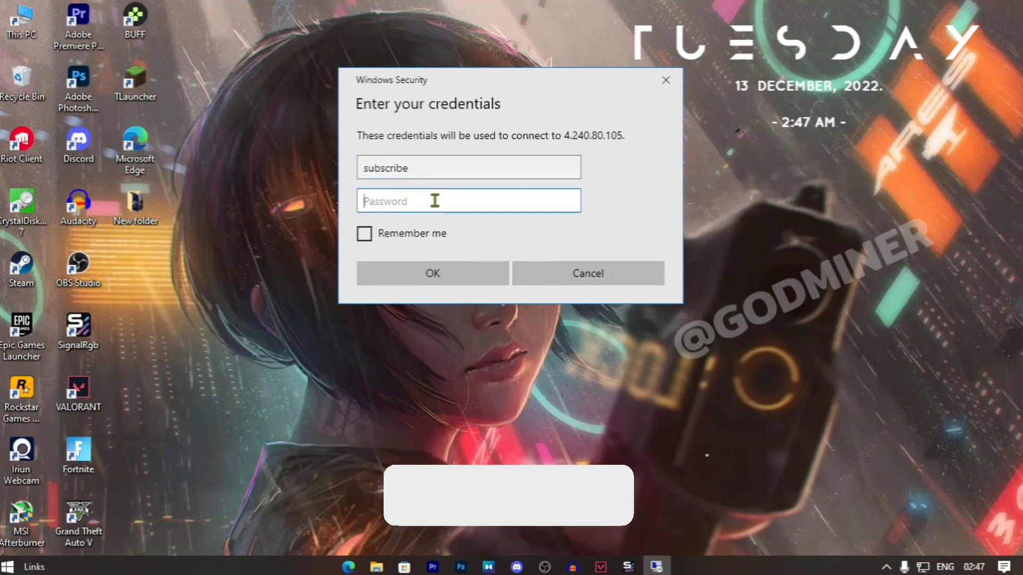
pyautogui.write('*************')
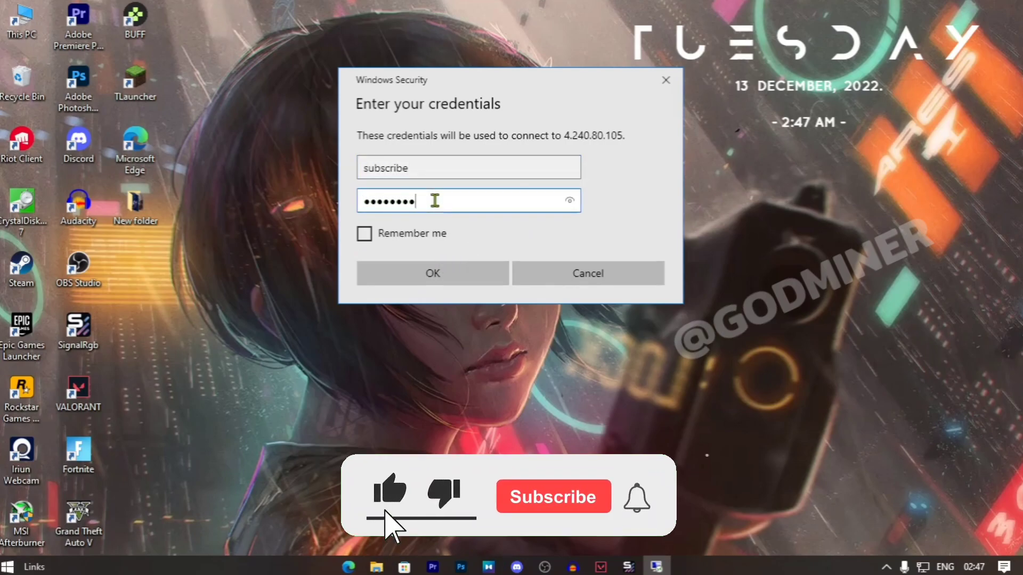
pyautogui.press('Return')
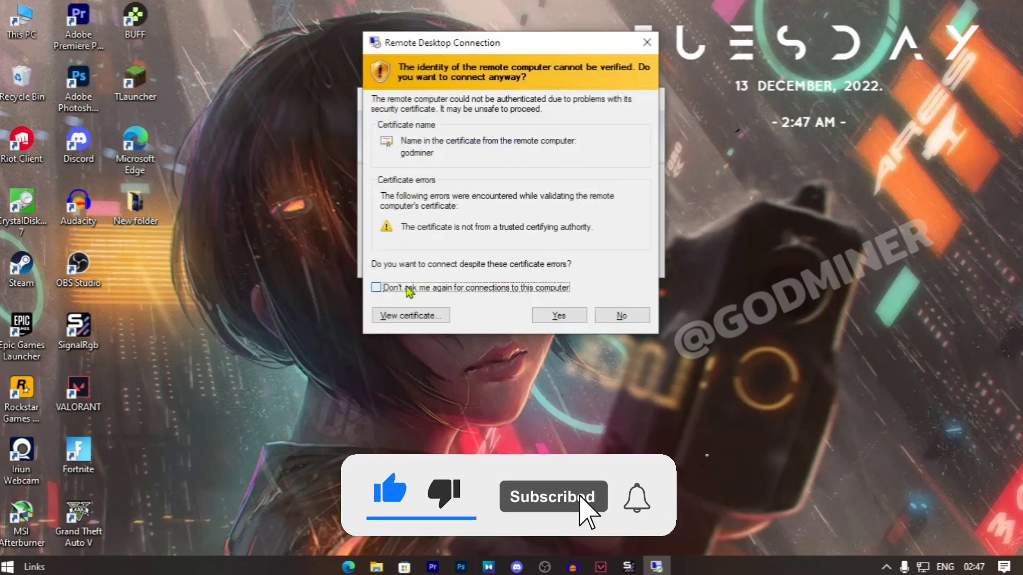
pyautogui.click(558, 317)
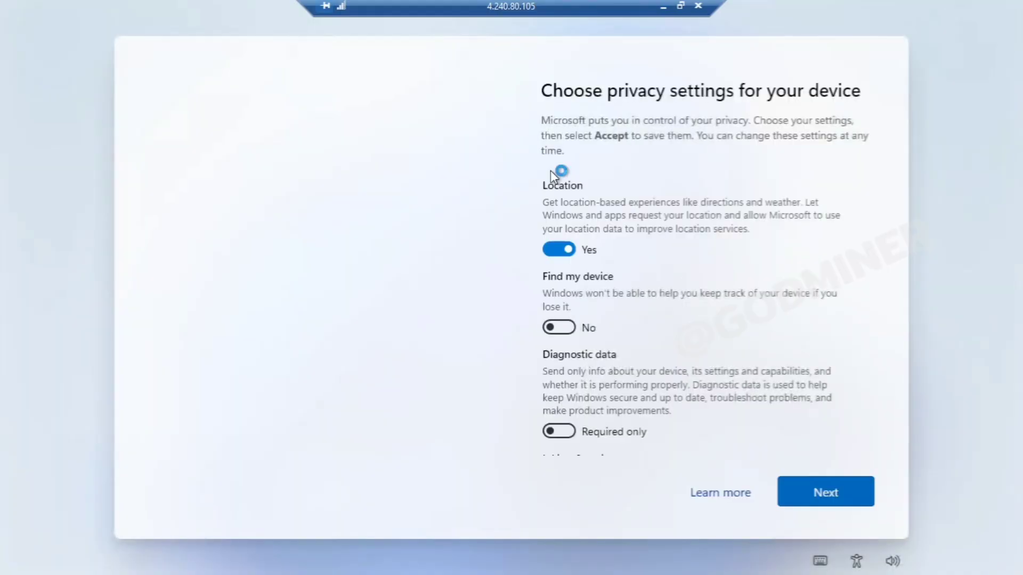
# Step: Turn off Advertising ID, Tailored experiences and Inking & typing, then accept the privacy settings
pyautogui.scroll(-5, 607, 290)
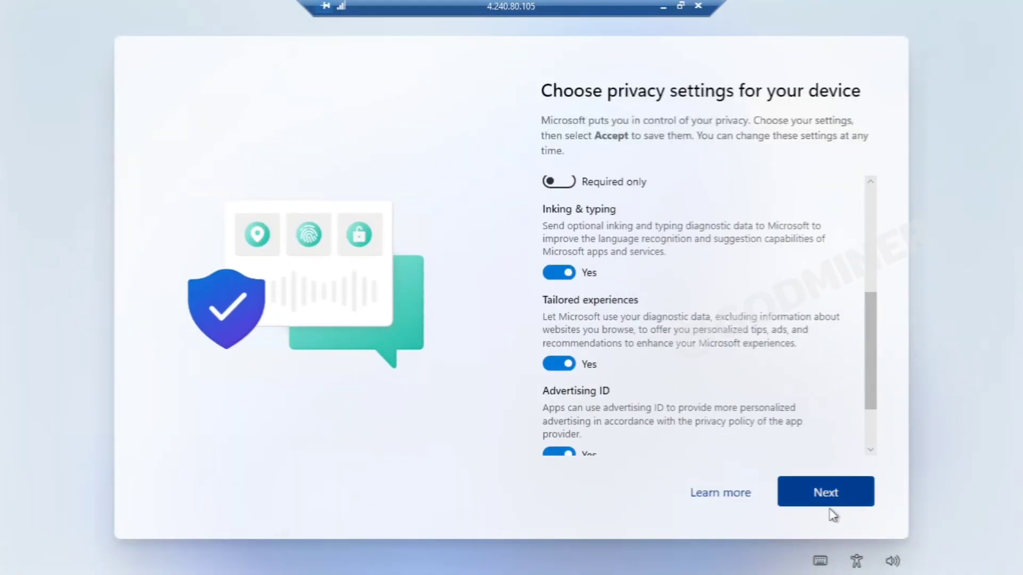
pyautogui.scroll(5, 561, 251)
pyautogui.scroll(-8, 565, 319)
pyautogui.click(566, 373)
pyautogui.click(558, 282)
pyautogui.click(558, 217)
pyautogui.scroll(3, 613, 293)
pyautogui.scroll(-3, 639, 353)
pyautogui.scroll(3, 640, 354)
pyautogui.click(805, 491)
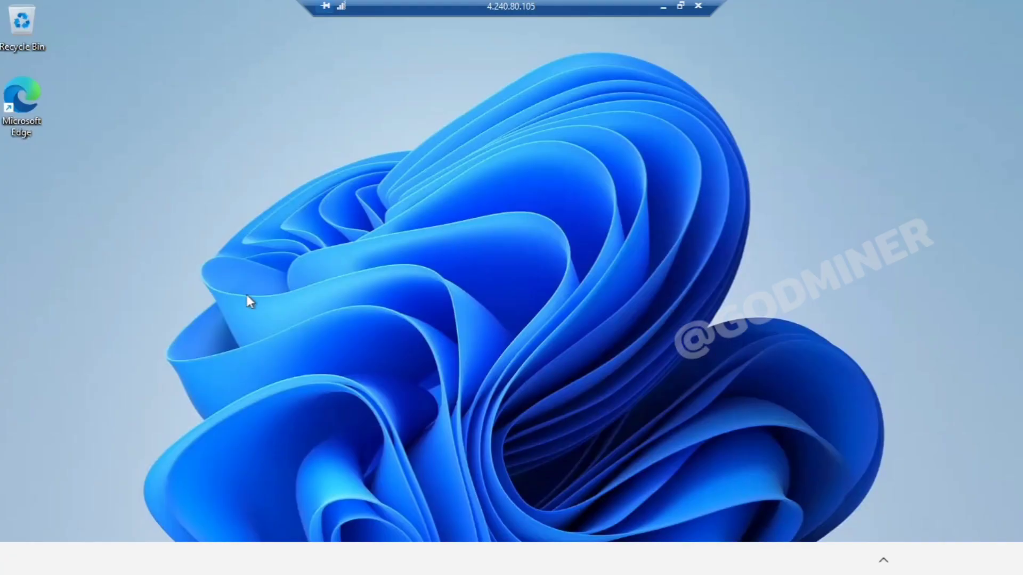
# Step: Open the Personalization settings from the VM desktop's right-click menu
pyautogui.press('super')
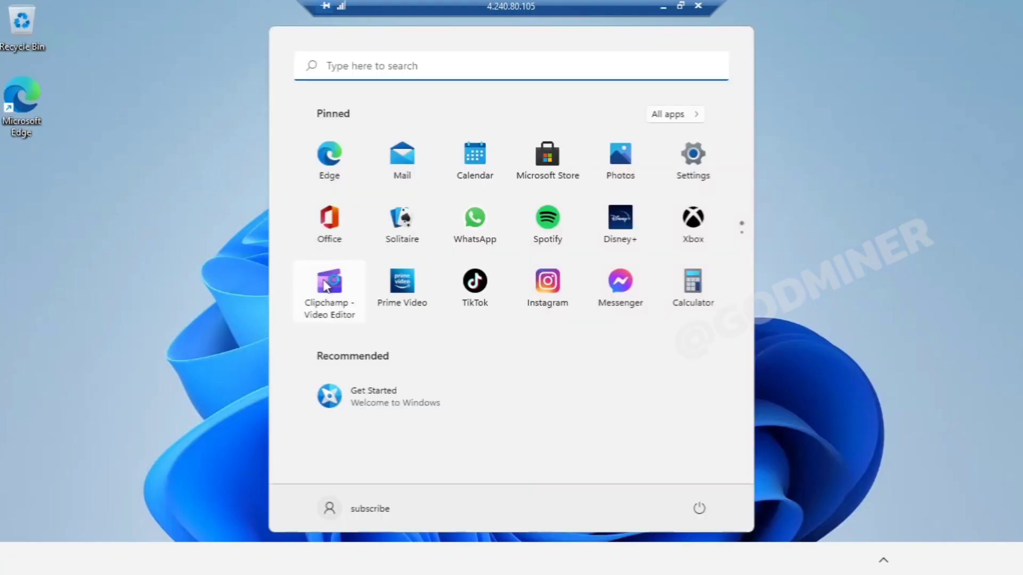
pyautogui.click(861, 225)
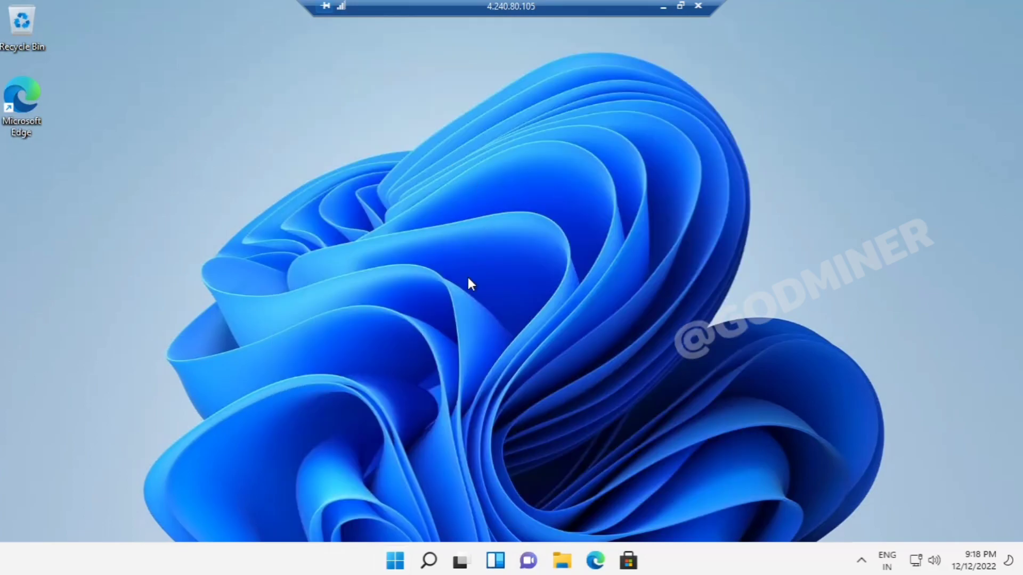
pyautogui.rightClick(453, 157)
pyautogui.click(514, 302)
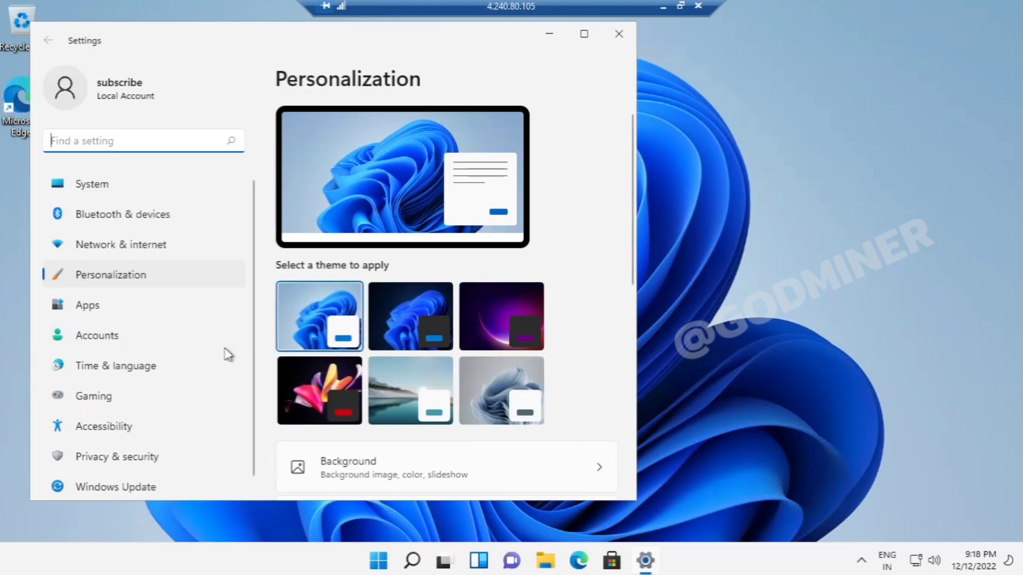
# Step: Close Settings and open 'Turn Windows features on or off' through a Start search for 'turn'
pyautogui.click(618, 33)
pyautogui.click(395, 561)
pyautogui.click(401, 71)
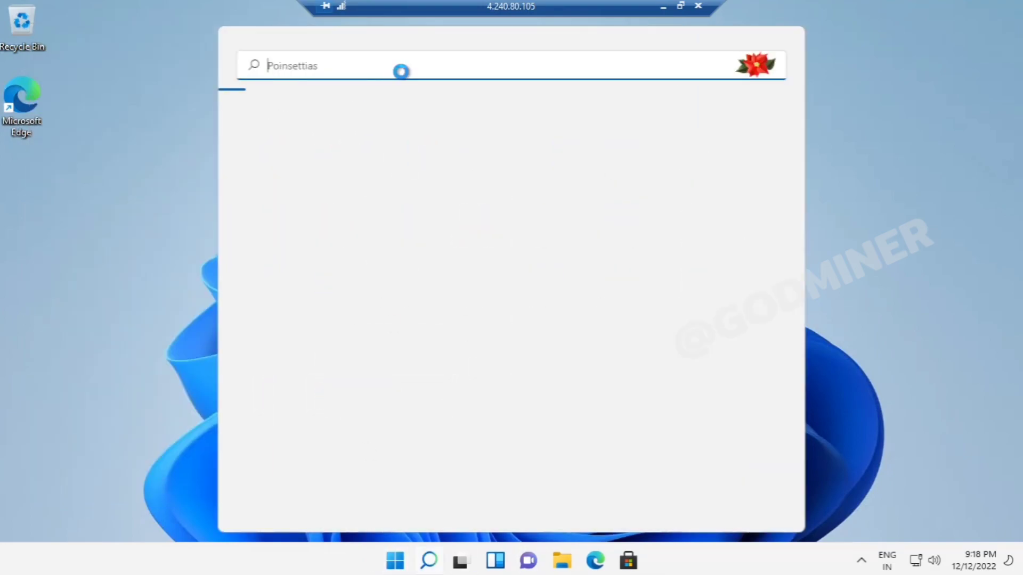
pyautogui.write('turn')
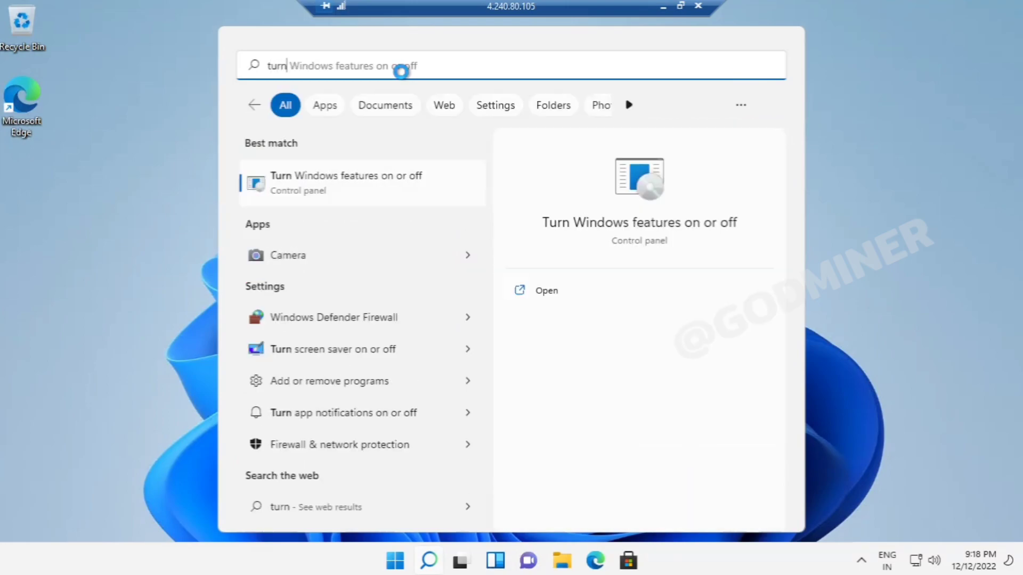
pyautogui.click(334, 180)
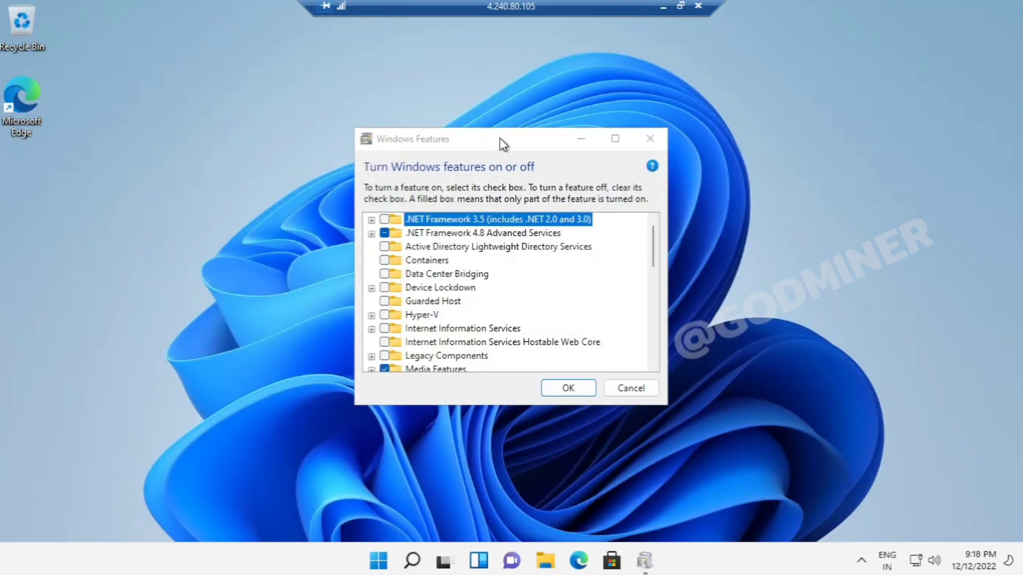
# Step: Tick Hyper-V, Windows Hypervisor Platform and Virtual Machine Platform in Windows Features
pyautogui.moveTo(499, 139); pyautogui.dragTo(489, 117)
pyautogui.click(362, 293)
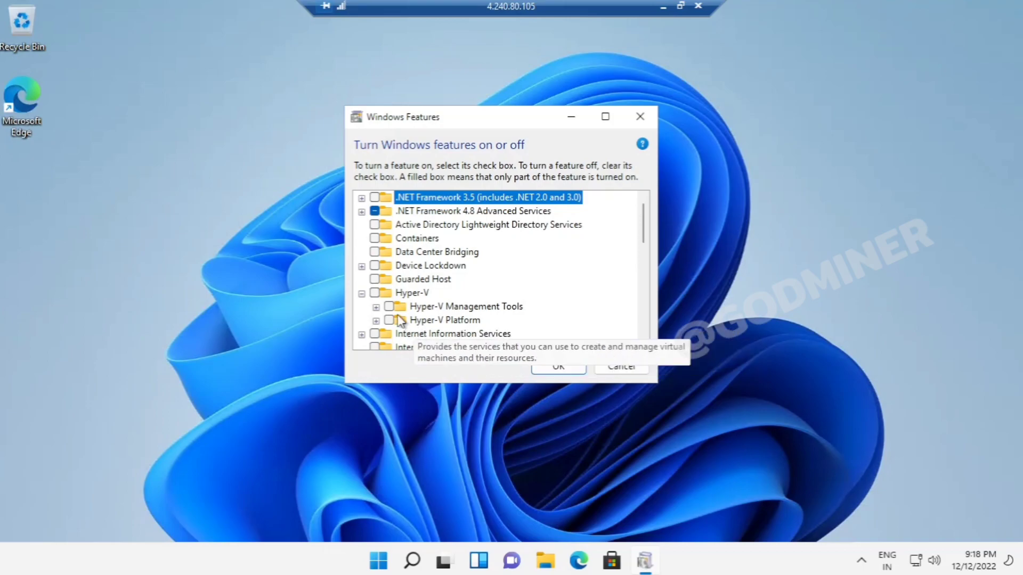
pyautogui.click(375, 293)
pyautogui.scroll(-4, 497, 291)
pyautogui.scroll(-3, 497, 293)
pyautogui.click(375, 292)
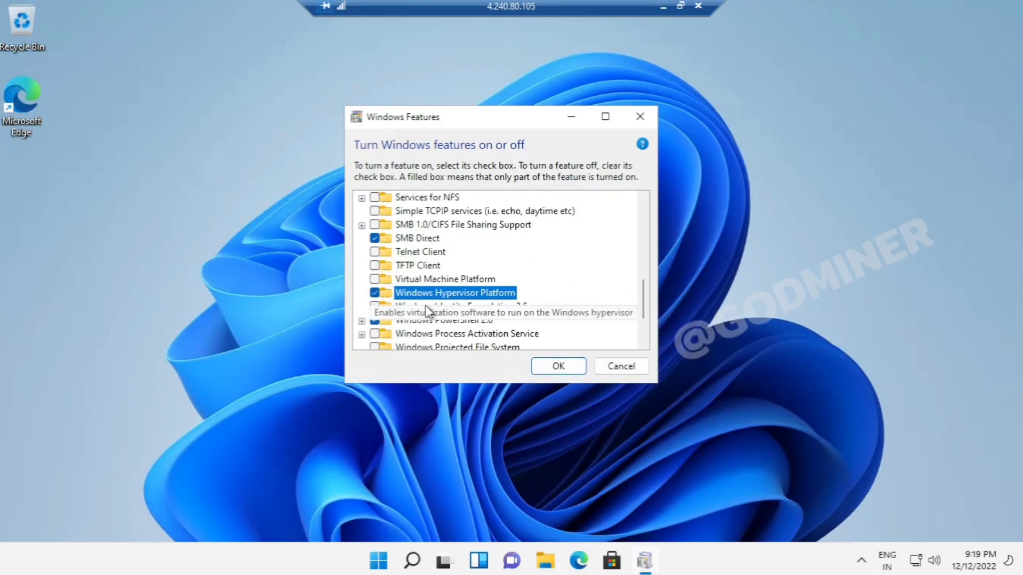
pyautogui.click(375, 279)
# Step: Leave Windows Identity Foundation 3.5 unticked and confirm installing the selected features
pyautogui.scroll(-2, 450, 325)
pyautogui.click(375, 279)
pyautogui.click(374, 279)
pyautogui.scroll(-3, 479, 297)
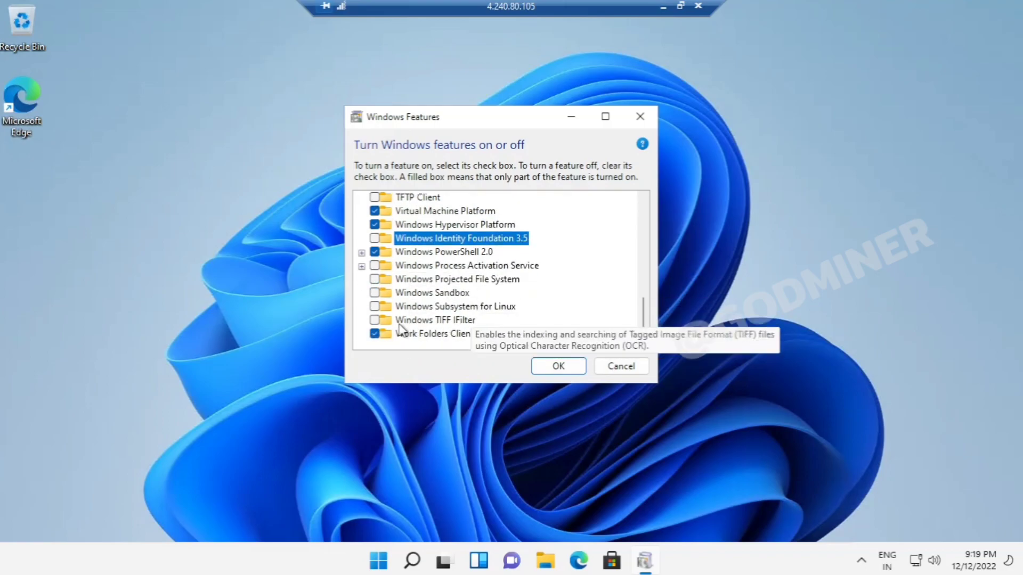
pyautogui.scroll(2, 497, 347)
pyautogui.press('Return')
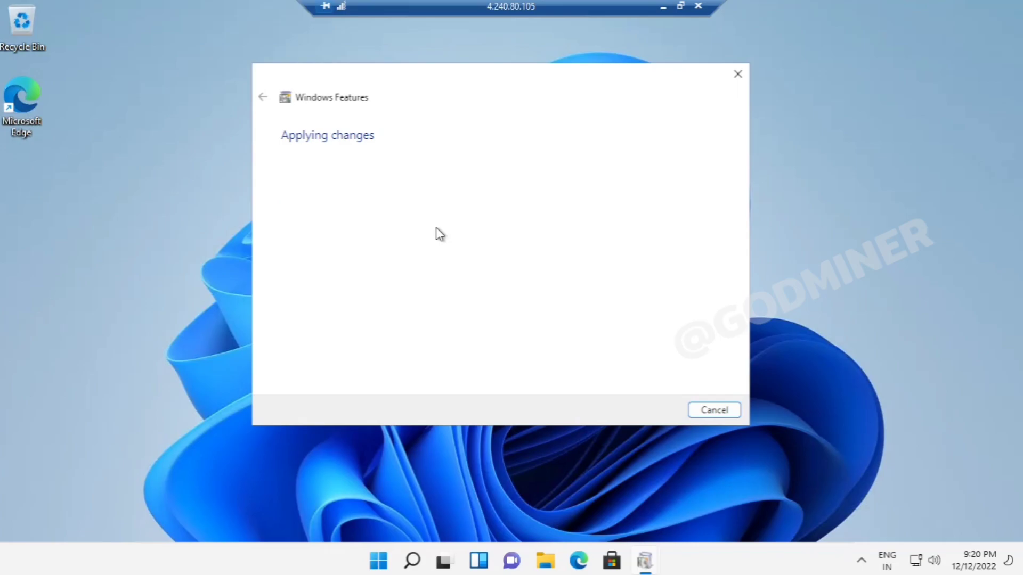
# Step: Restart the VM, retry connecting to 4.240.80.105, dismiss the error, and return to the Azure portal
pyautogui.click(621, 417)
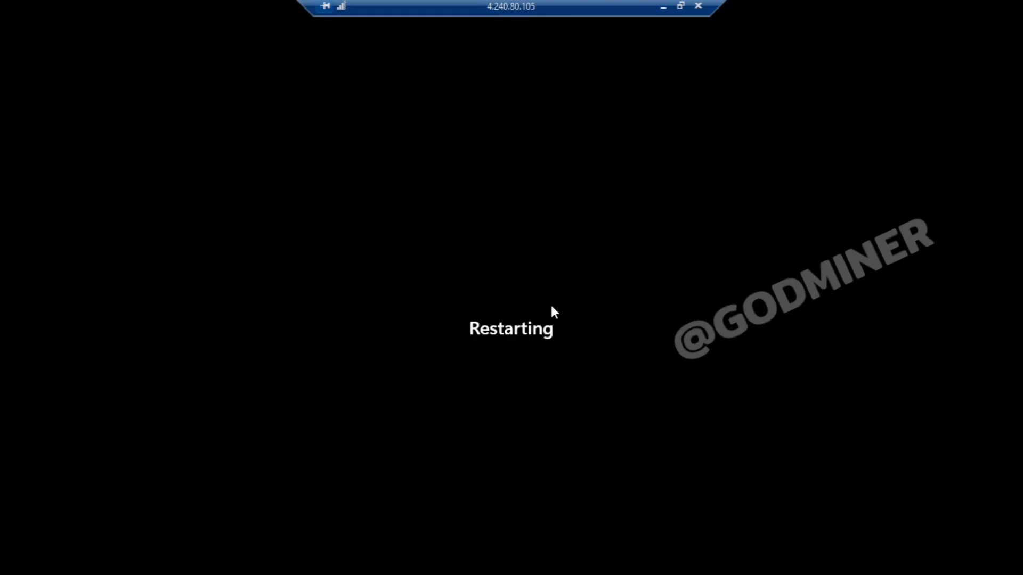
pyautogui.click(548, 290)
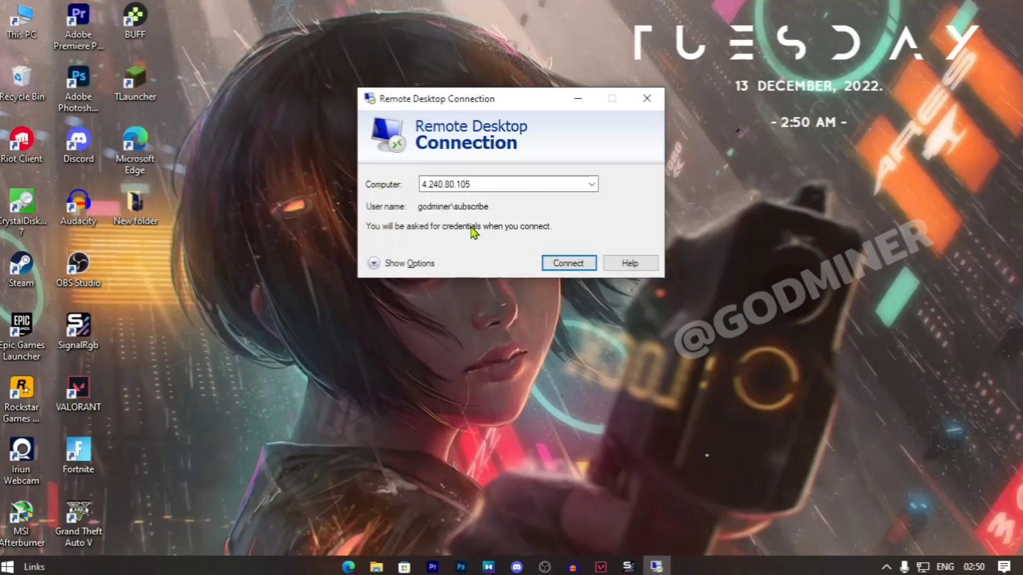
pyautogui.click(567, 264)
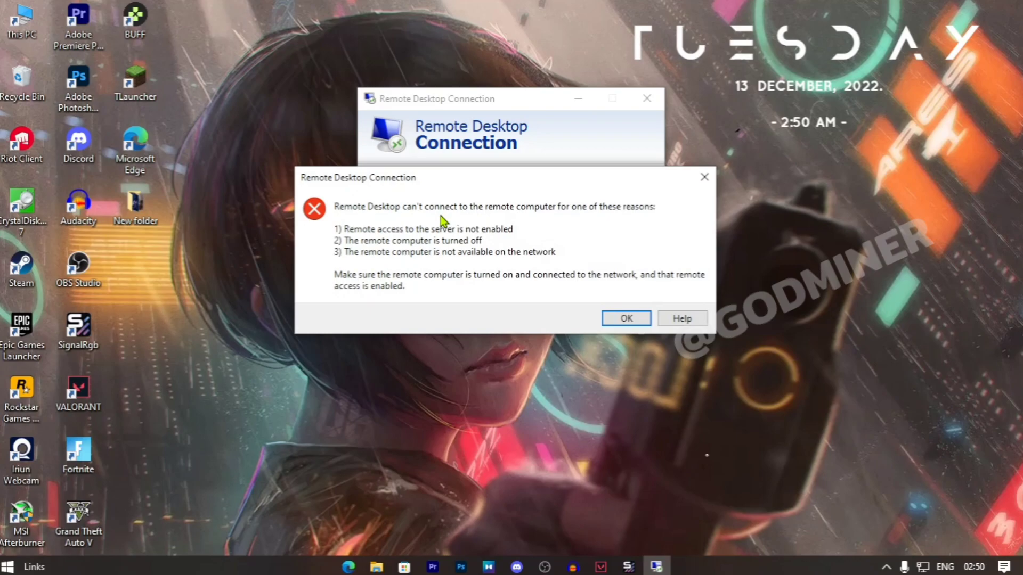
pyautogui.click(624, 321)
pyautogui.click(348, 567)
pyautogui.scroll(-3, 458, 267)
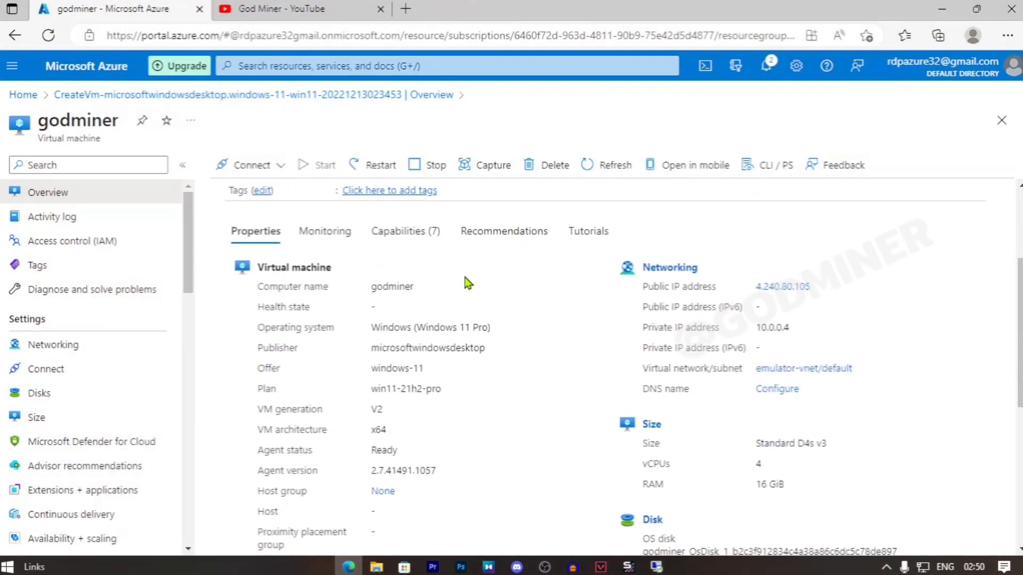
pyautogui.scroll(3, 468, 281)
pyautogui.click(78, 64)
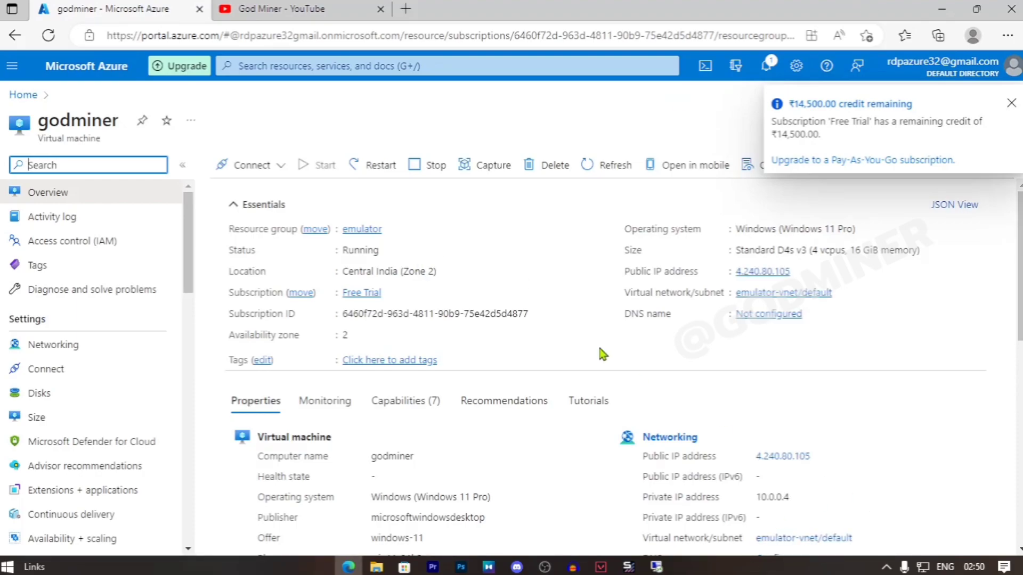
pyautogui.scroll(-8, 543, 389)
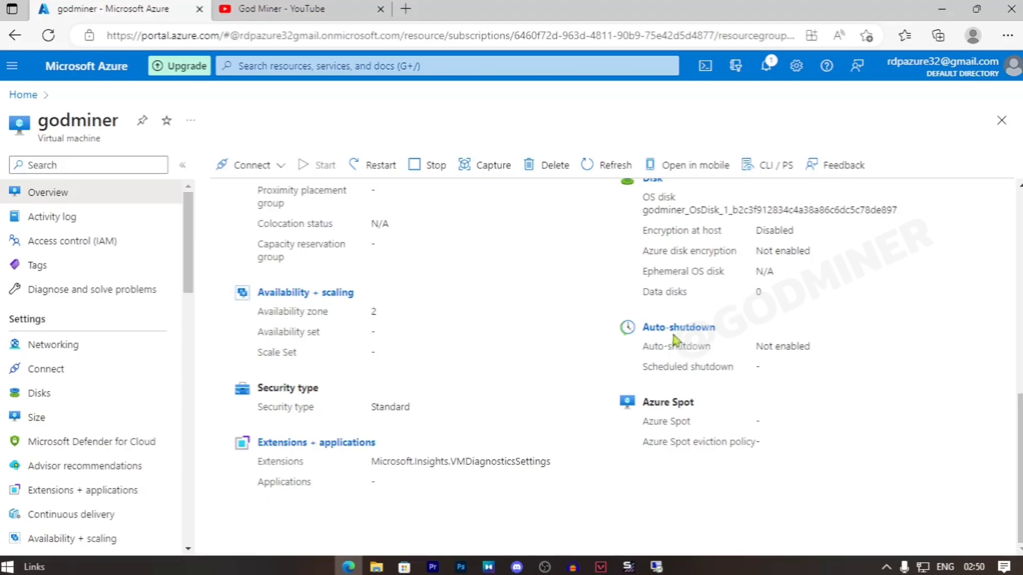
pyautogui.click(674, 327)
pyautogui.click(407, 195)
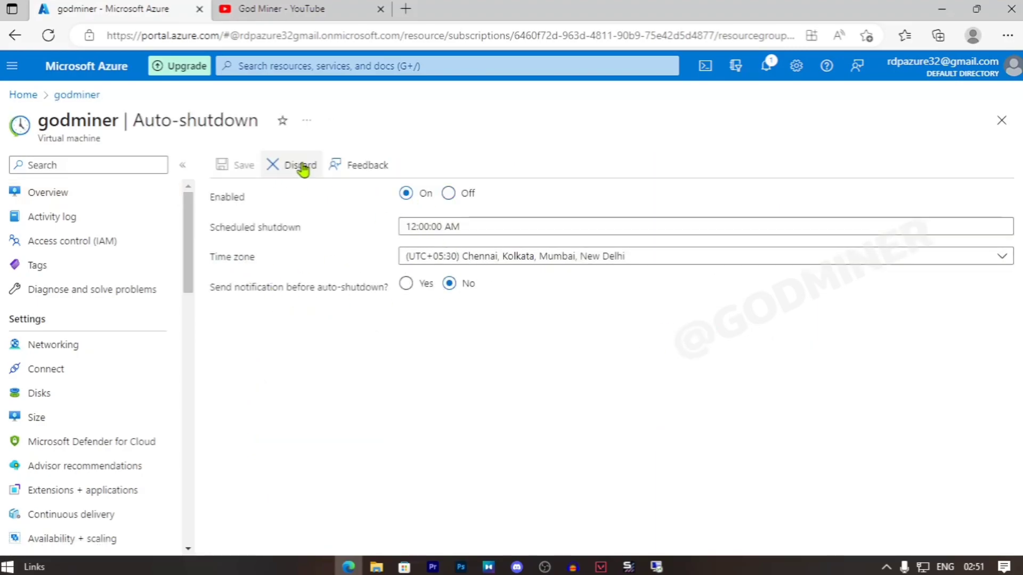
pyautogui.click(400, 226)
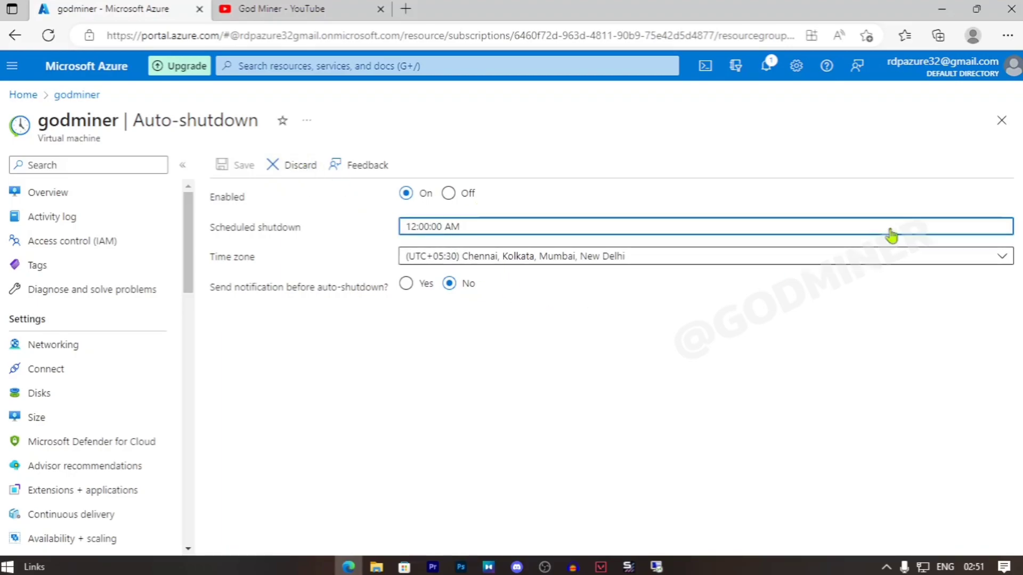
pyautogui.click(1001, 120)
pyautogui.click(629, 118)
pyautogui.click(1001, 120)
pyautogui.click(585, 115)
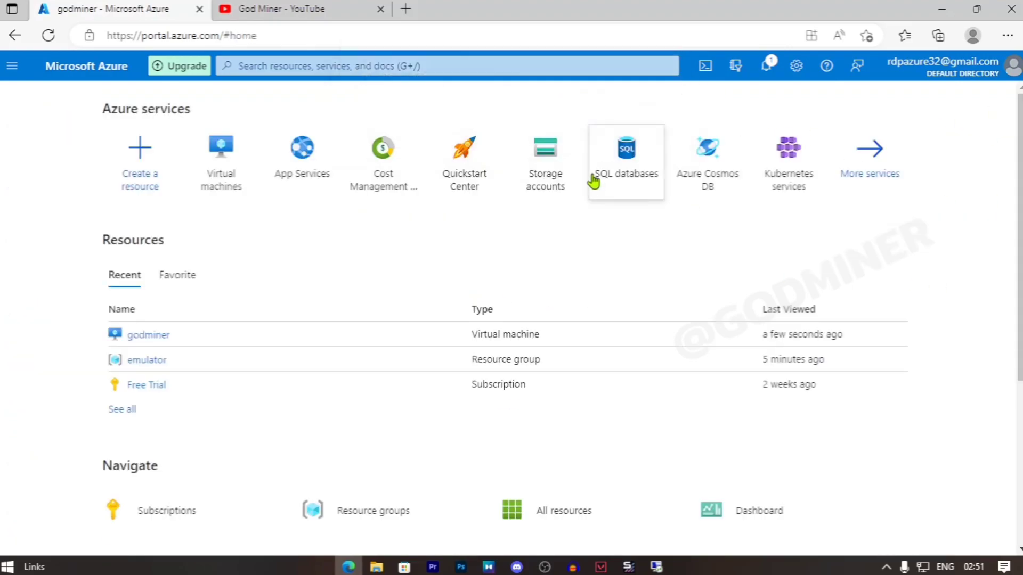
pyautogui.click(148, 335)
pyautogui.scroll(-8, 570, 343)
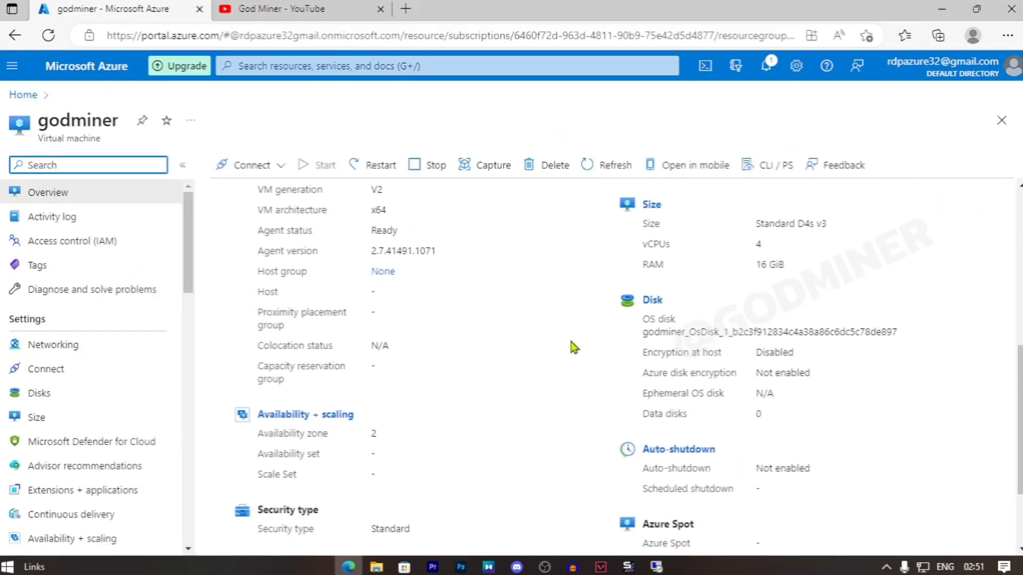
pyautogui.scroll(6, 568, 346)
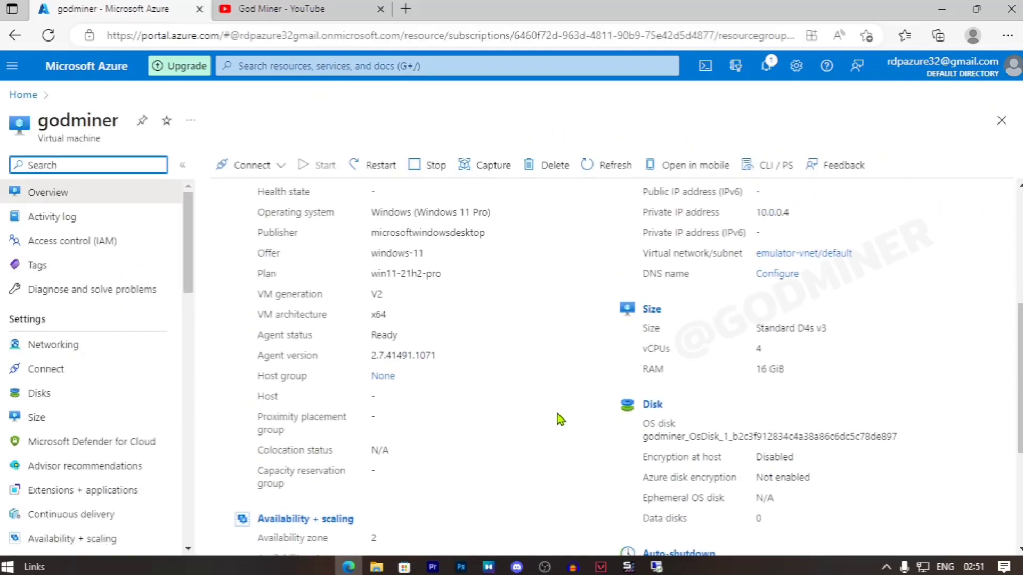
pyautogui.scroll(3, 413, 432)
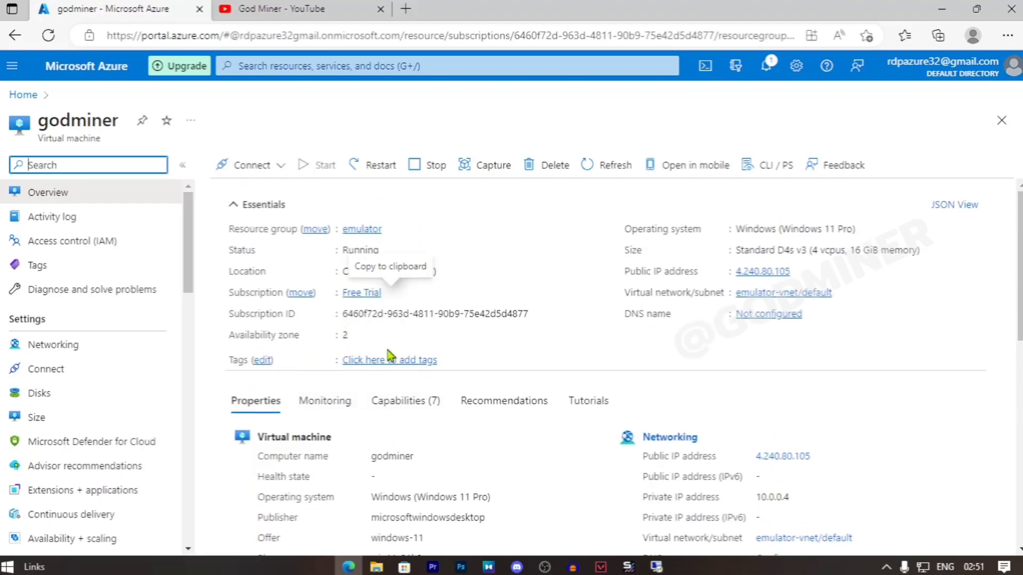
pyautogui.click(655, 567)
# Step: Connect to 4.240.80.105, re-entering the account password after the first logon fails
pyautogui.press('Return')
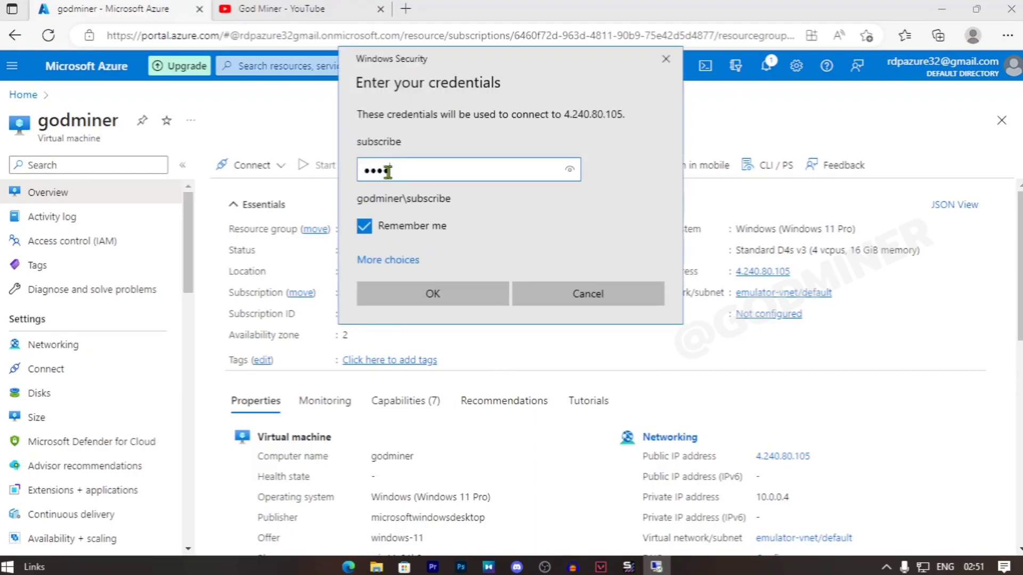
pyautogui.click(396, 292)
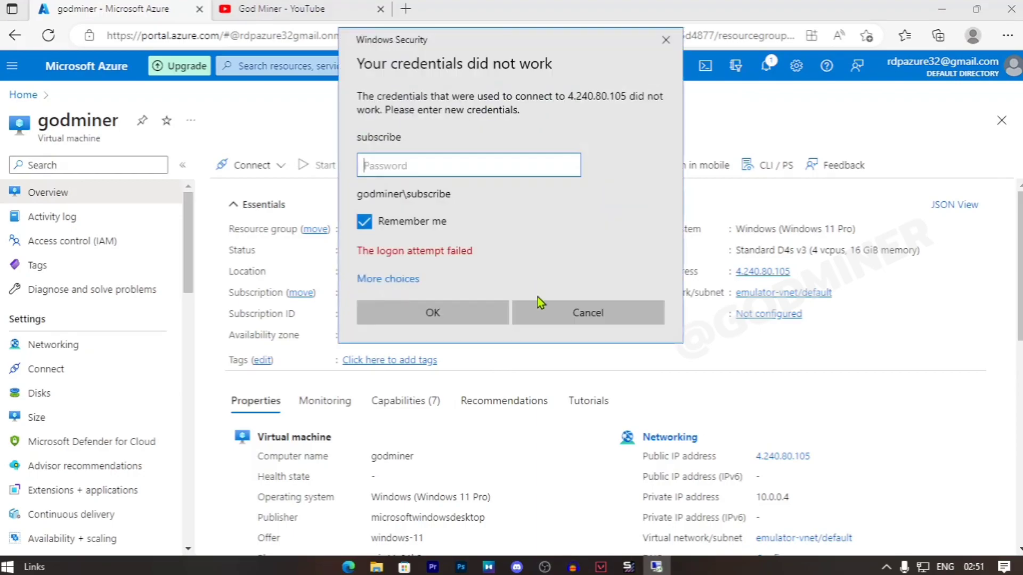
pyautogui.write('••••••••')
pyautogui.press('Return')
pyautogui.press('Return')
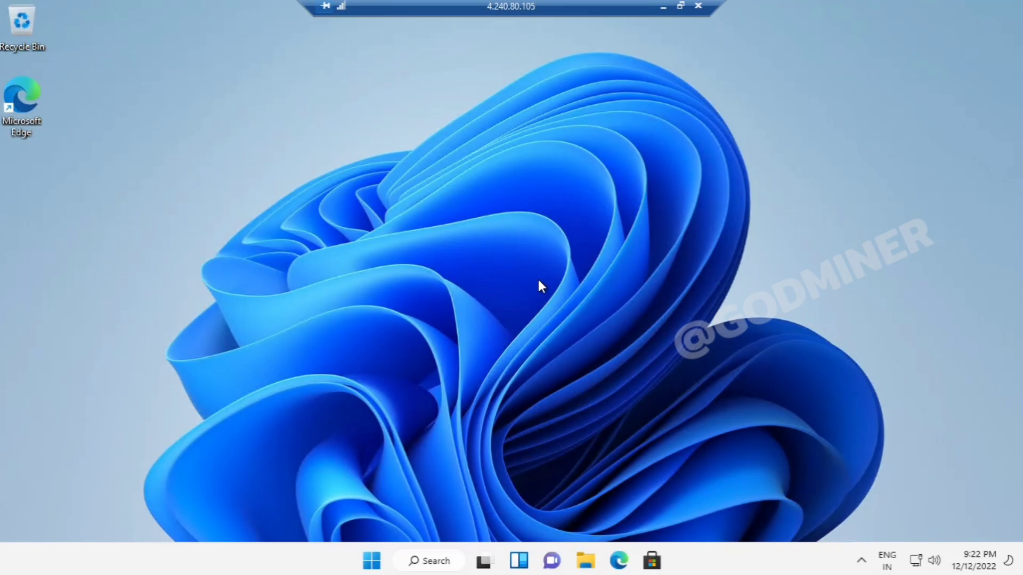
# Step: Refresh the VM desktop and launch Microsoft Edge from Start
pyautogui.rightClick(446, 196)
pyautogui.click(444, 209)
pyautogui.click(372, 560)
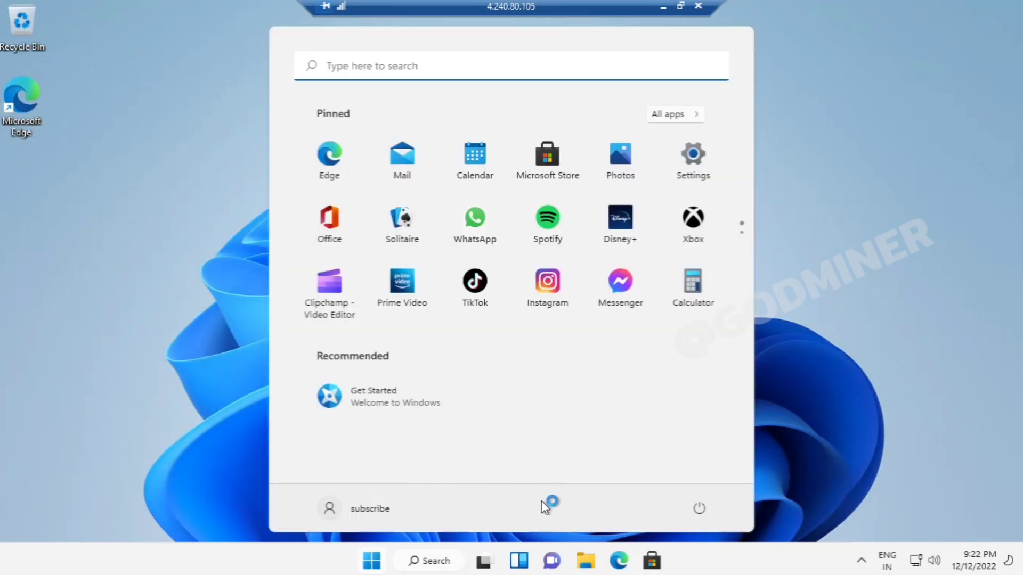
pyautogui.click(322, 167)
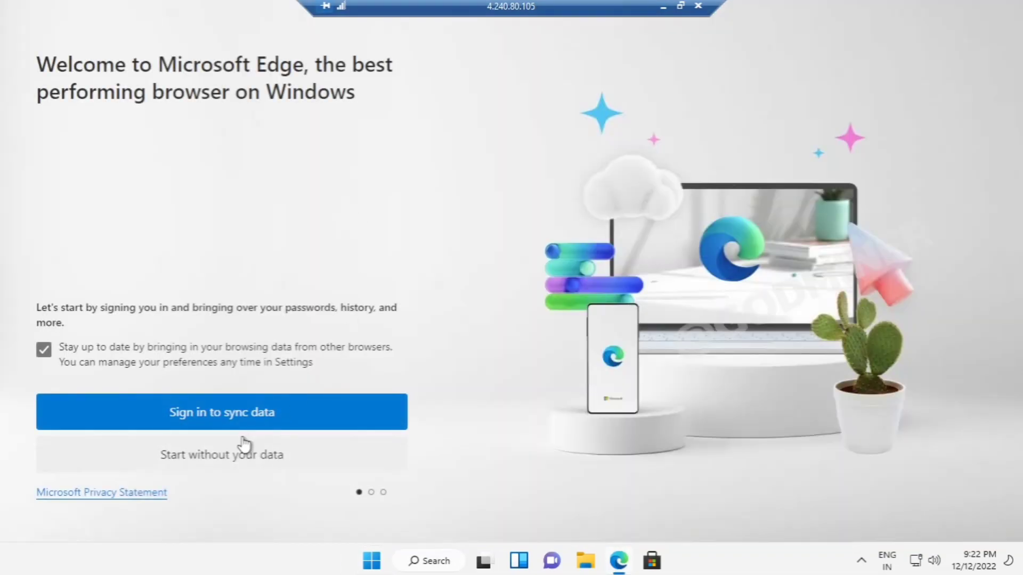
# Step: Skip Edge's sign-in and data import, then search the web for google from the address bar
pyautogui.click(227, 458)
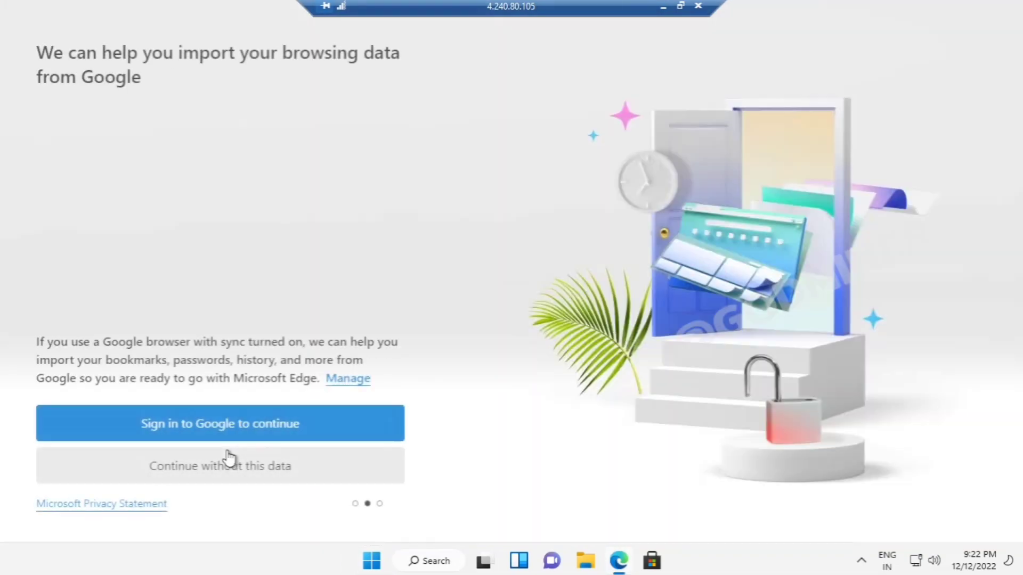
pyautogui.click(224, 465)
pyautogui.click(163, 469)
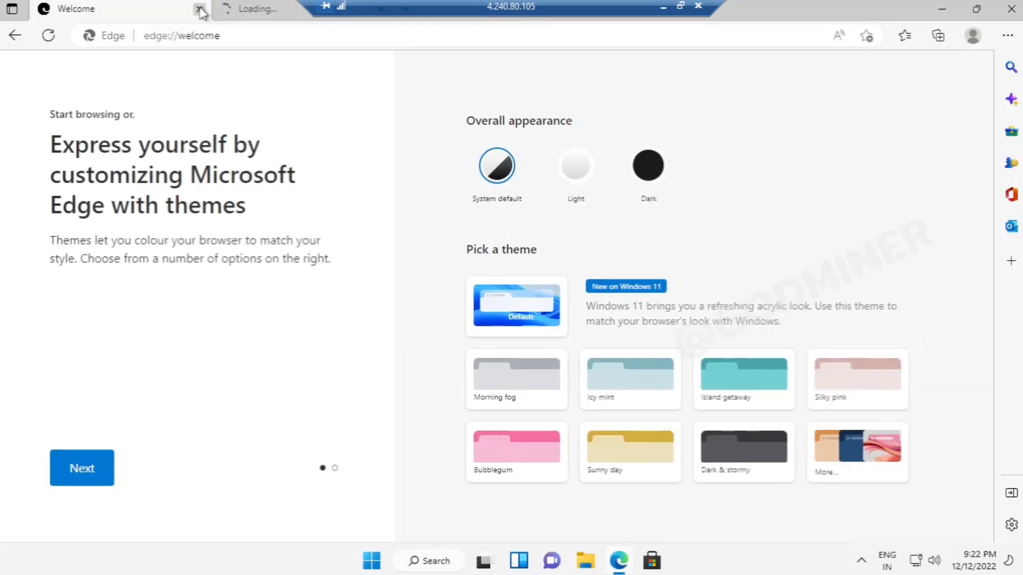
pyautogui.click(194, 36)
pyautogui.write('g')
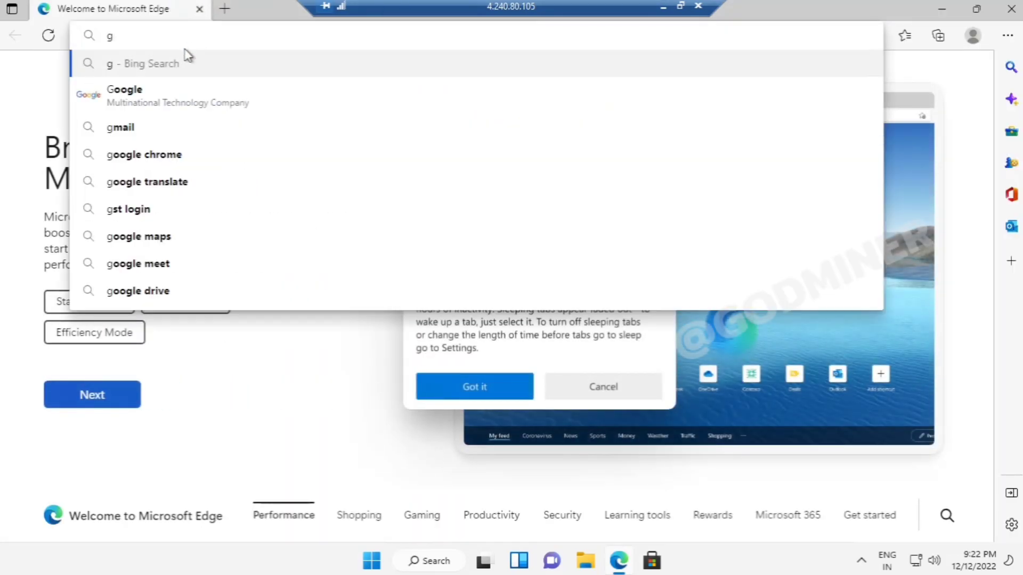
pyautogui.click(155, 99)
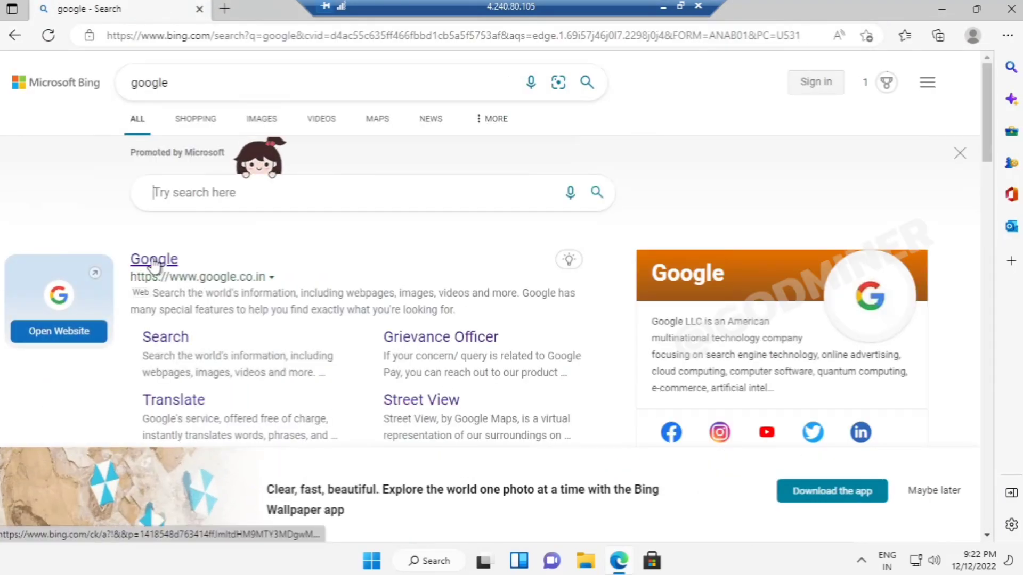
# Step: Run Google's speed test, getting 1473.5 Mbps download and 1485.2 Mbps upload
pyautogui.click(153, 261)
pyautogui.click(361, 207)
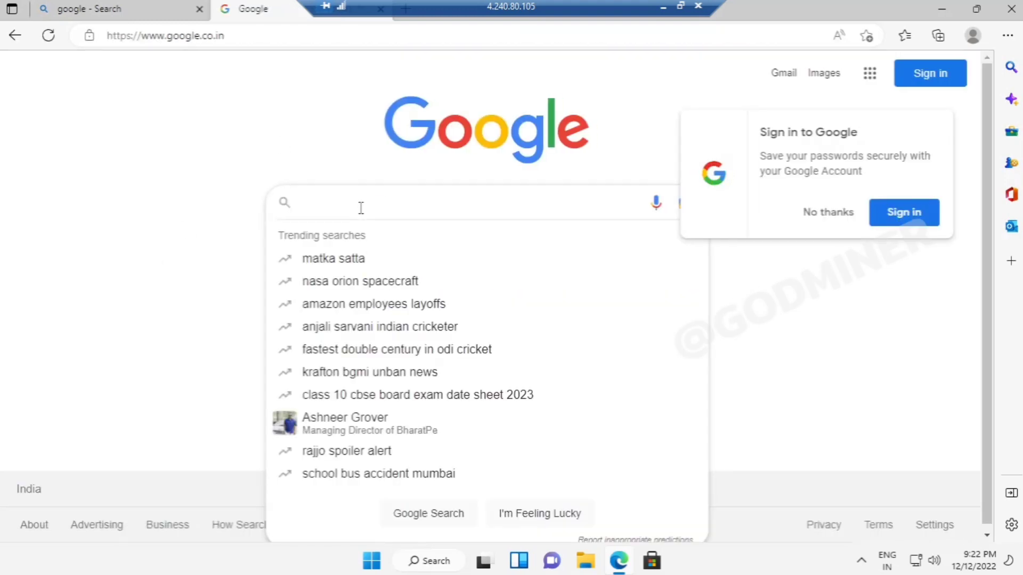
pyautogui.write('speed')
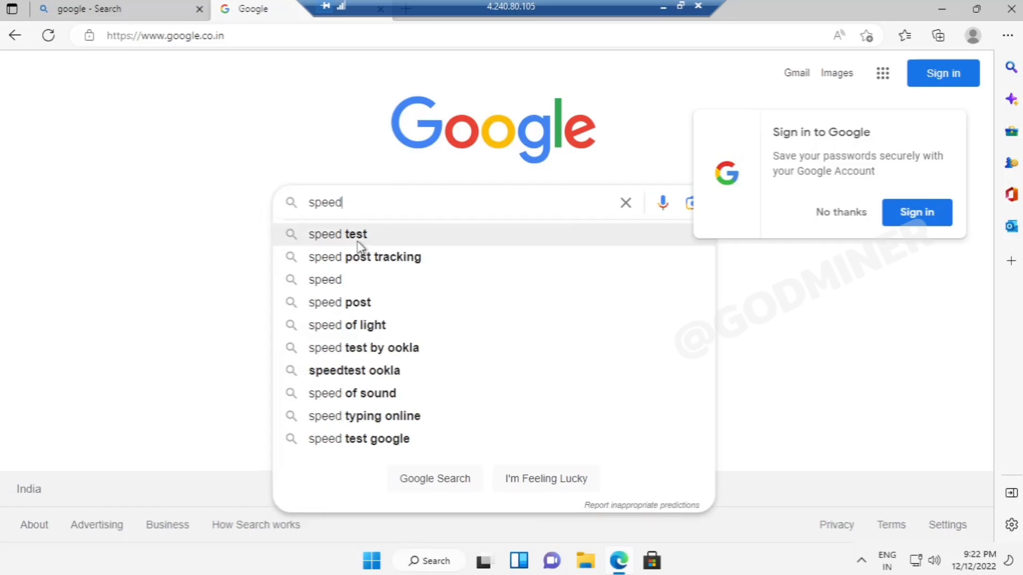
pyautogui.click(359, 235)
pyautogui.click(533, 392)
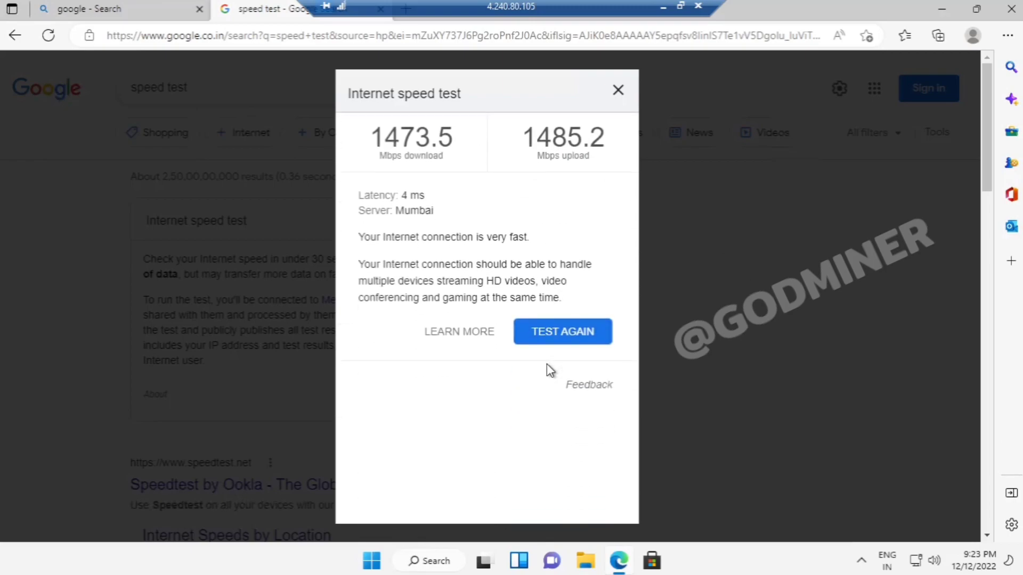
# Step: Replace the speed test query with a search for bluestacks
pyautogui.click(619, 91)
pyautogui.tripleClick(228, 77)
pyautogui.write('blues')
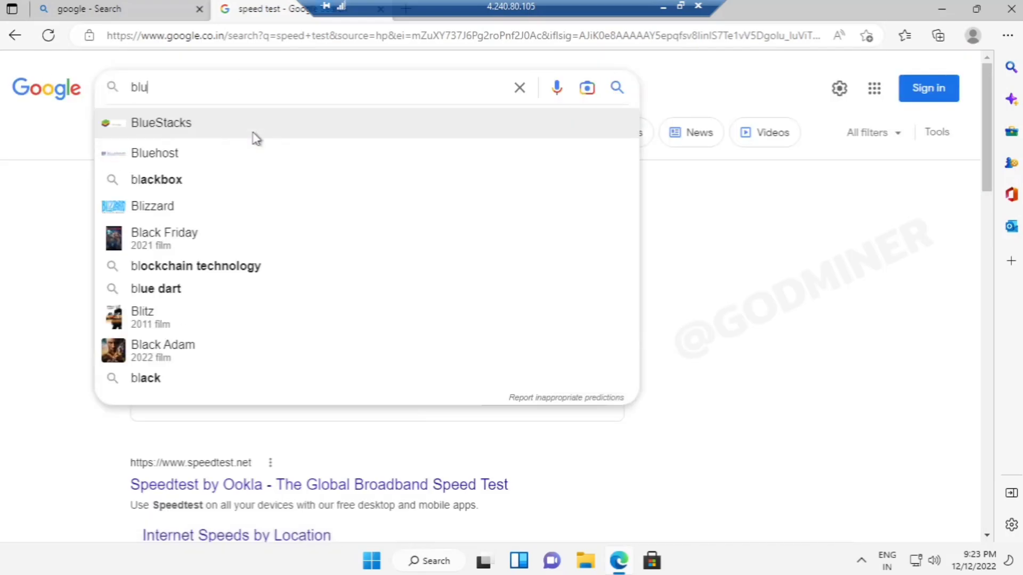
pyautogui.click(255, 145)
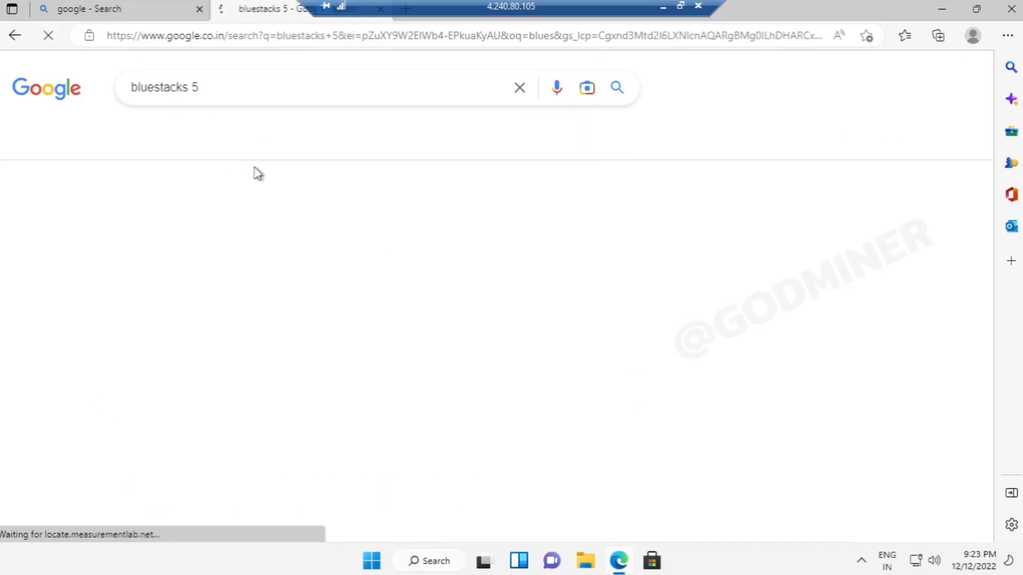
pyautogui.click(197, 88)
pyautogui.press('BackSpace')
pyautogui.press('Return')
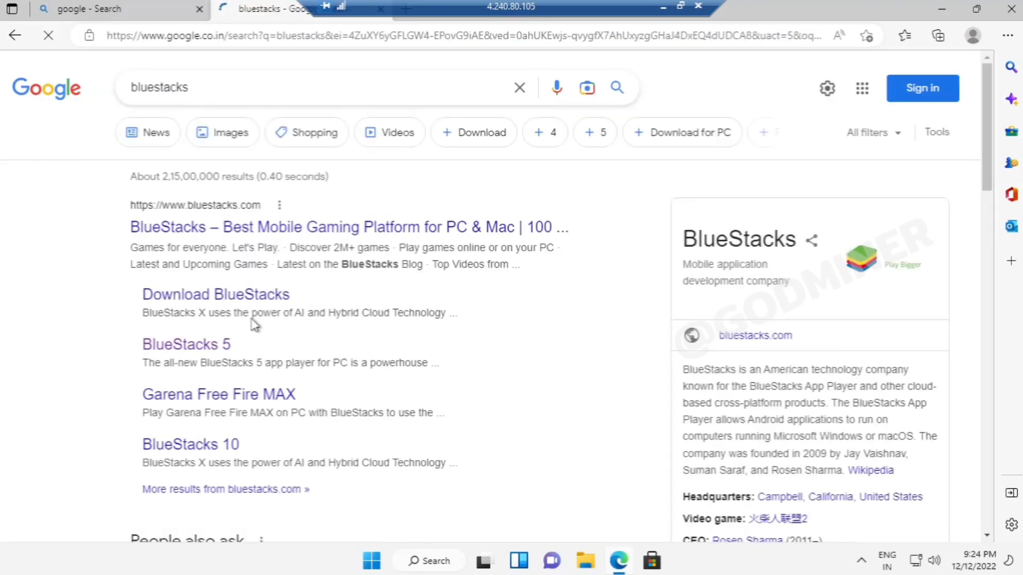
# Step: Download the BlueStacks 5 installer from bluestacks.com, run it, and close the browser
pyautogui.click(235, 235)
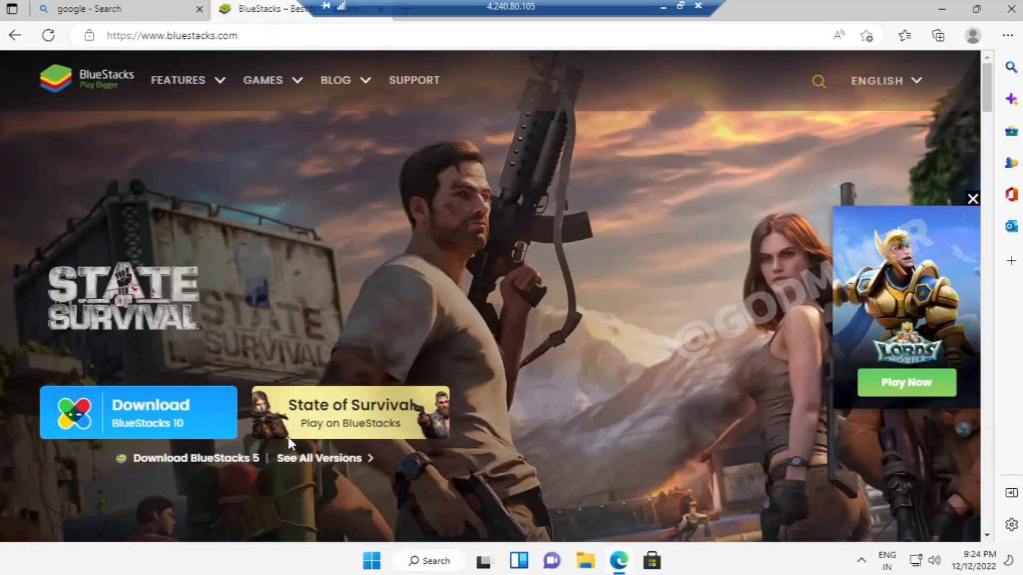
pyautogui.scroll(-3, 388, 436)
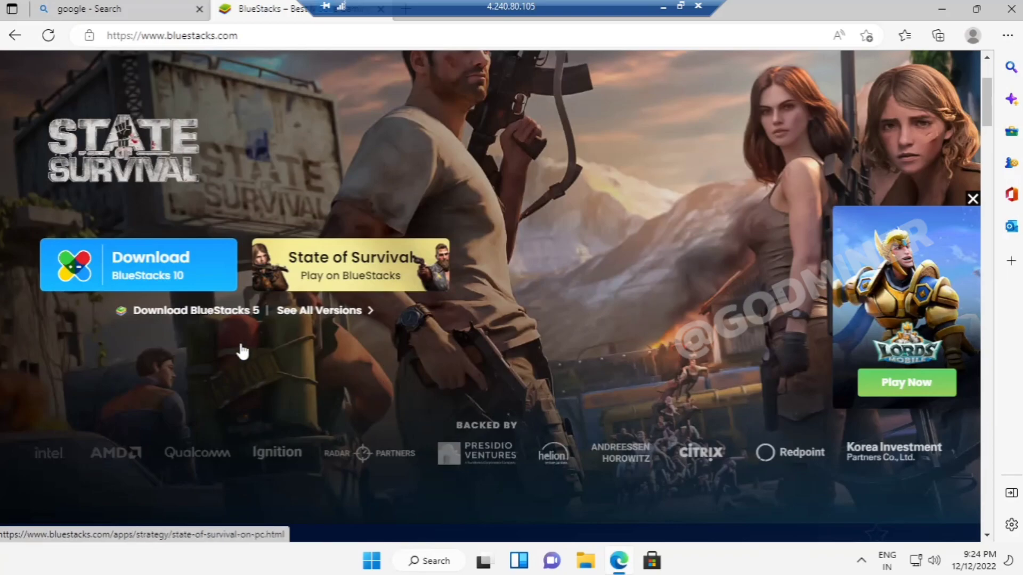
pyautogui.click(199, 314)
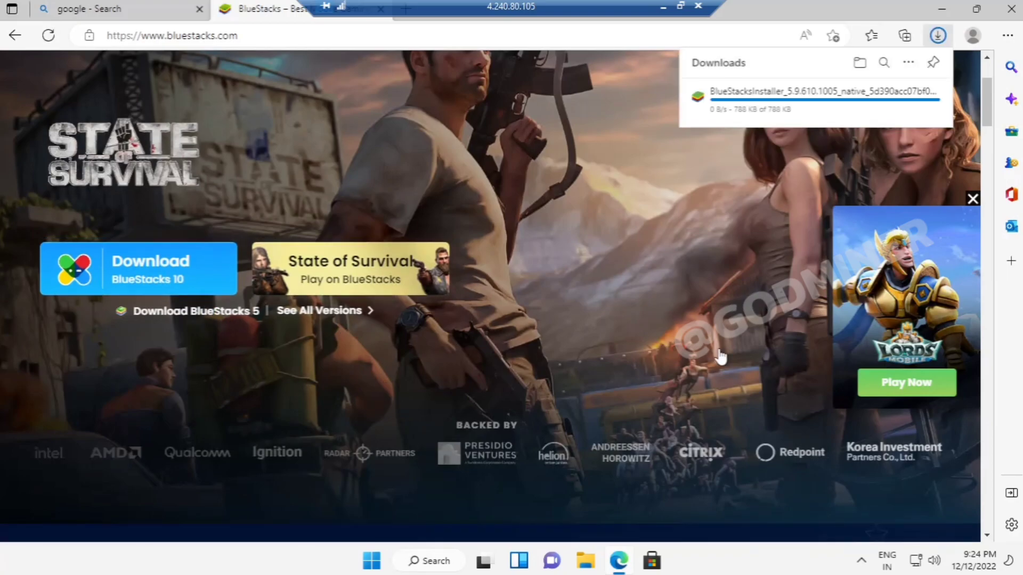
pyautogui.click(796, 100)
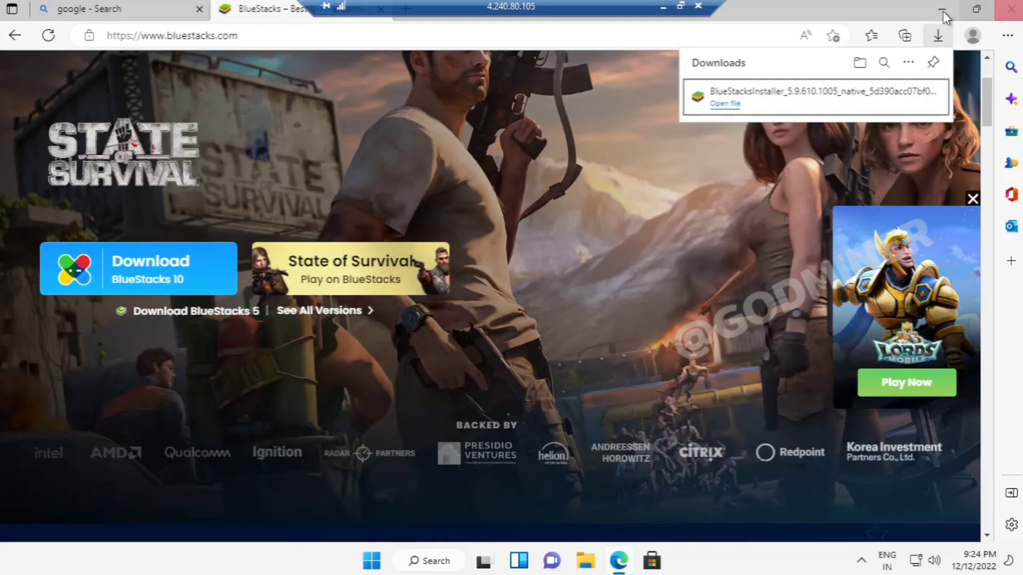
pyautogui.click(1012, 10)
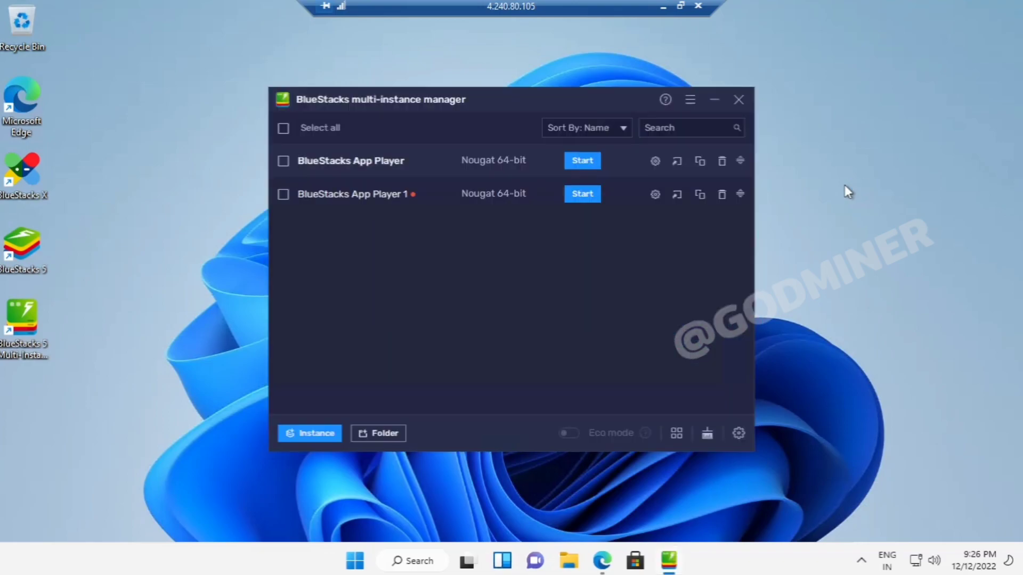
# Step: Close the New instance dialog in the multi-instance manager without creating anything
pyautogui.click(282, 160)
pyautogui.click(380, 162)
pyautogui.click(303, 438)
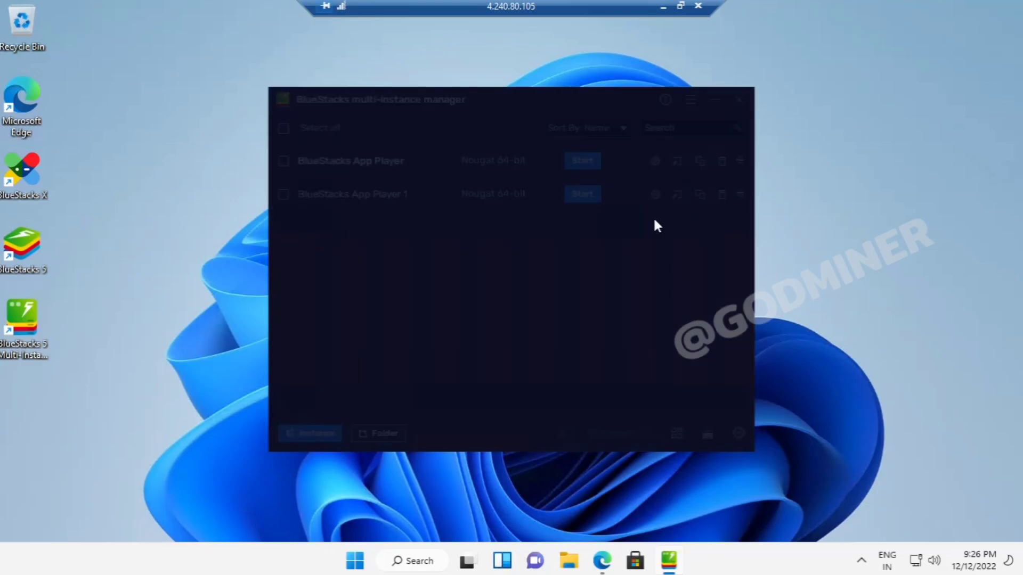
pyautogui.click(655, 216)
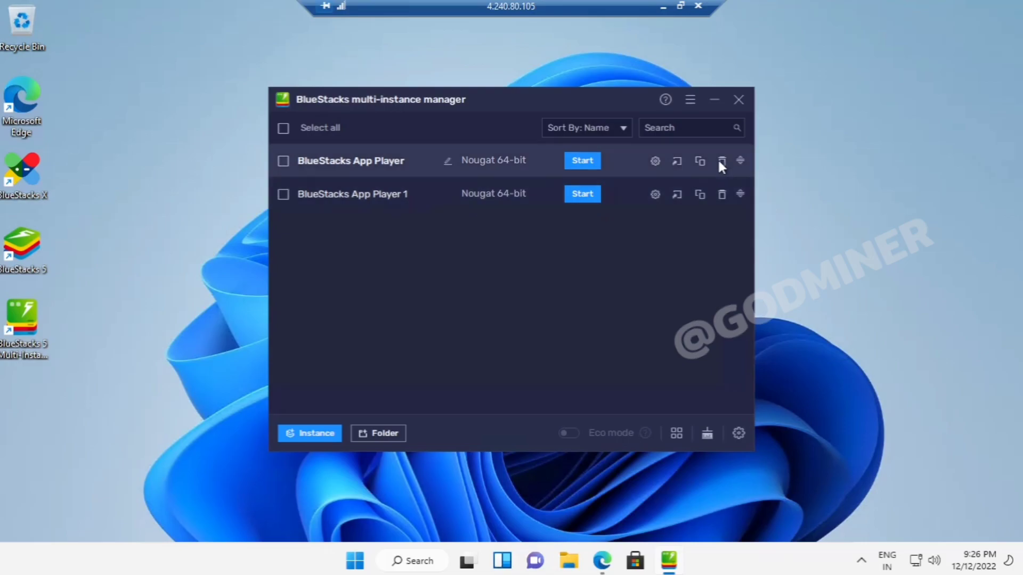
# Step: Start the original BlueStacks App Player instance and move its window beside the manager
pyautogui.click(577, 162)
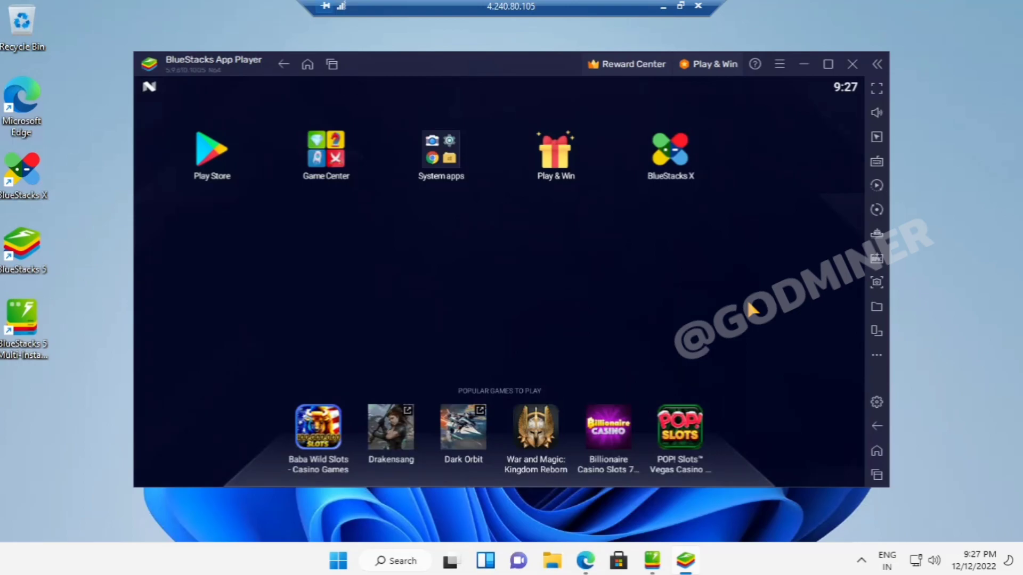
pyautogui.moveTo(411, 56)
pyautogui.mouseDown()
pyautogui.moveTo(420, 74)
pyautogui.moveTo(419, 57)
pyautogui.mouseUp()
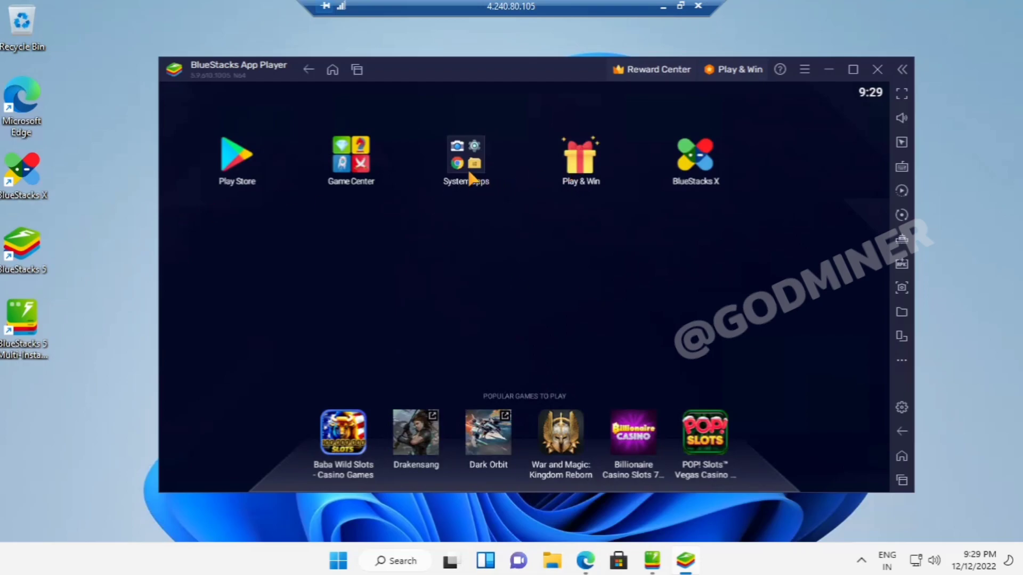
pyautogui.click(471, 178)
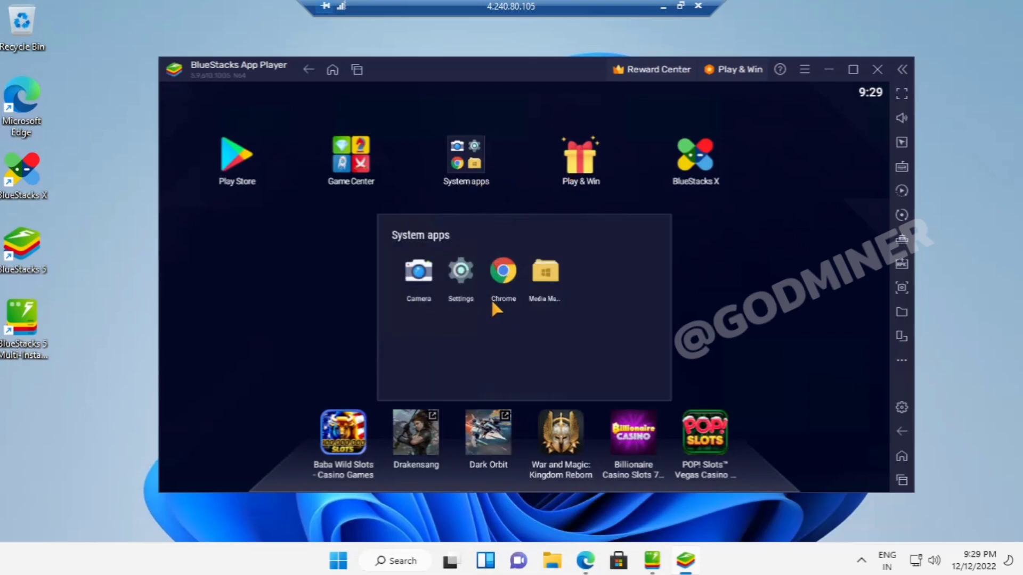
pyautogui.click(710, 303)
pyautogui.moveTo(463, 70); pyautogui.dragTo(578, 175)
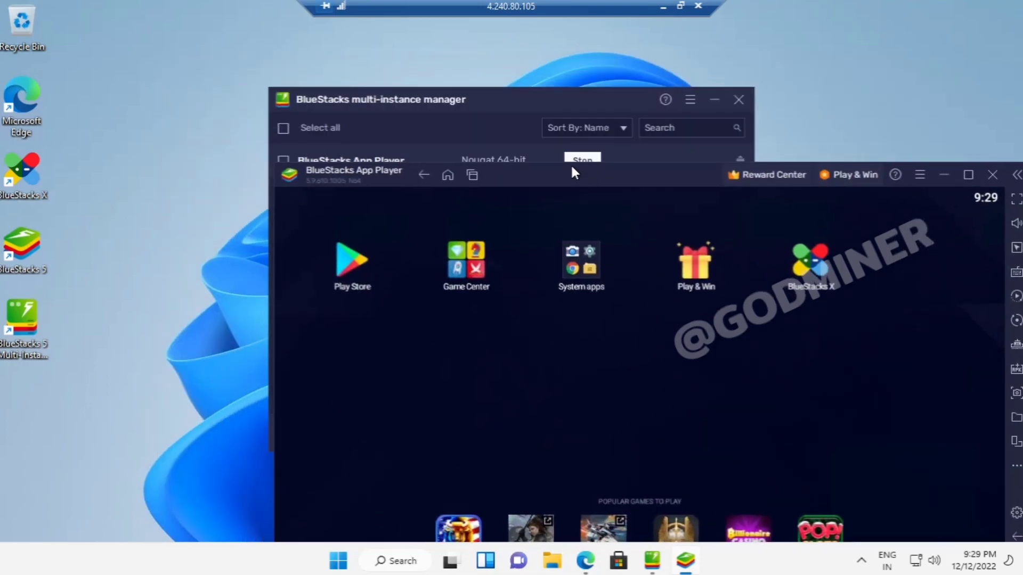
# Step: Begin a fresh instance with Nougat 64-bit as the Android version
pyautogui.click(211, 399)
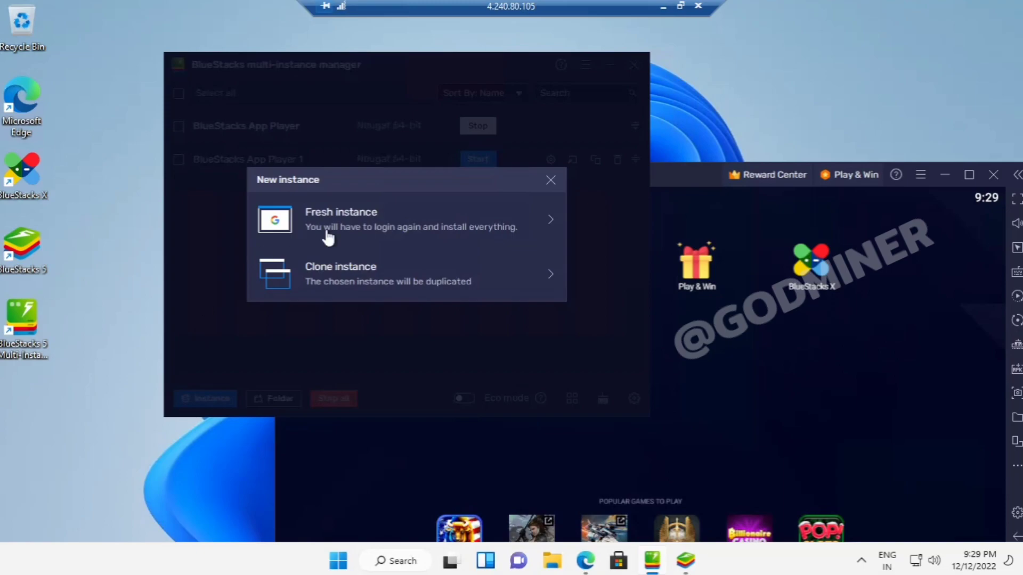
pyautogui.click(318, 228)
pyautogui.click(320, 227)
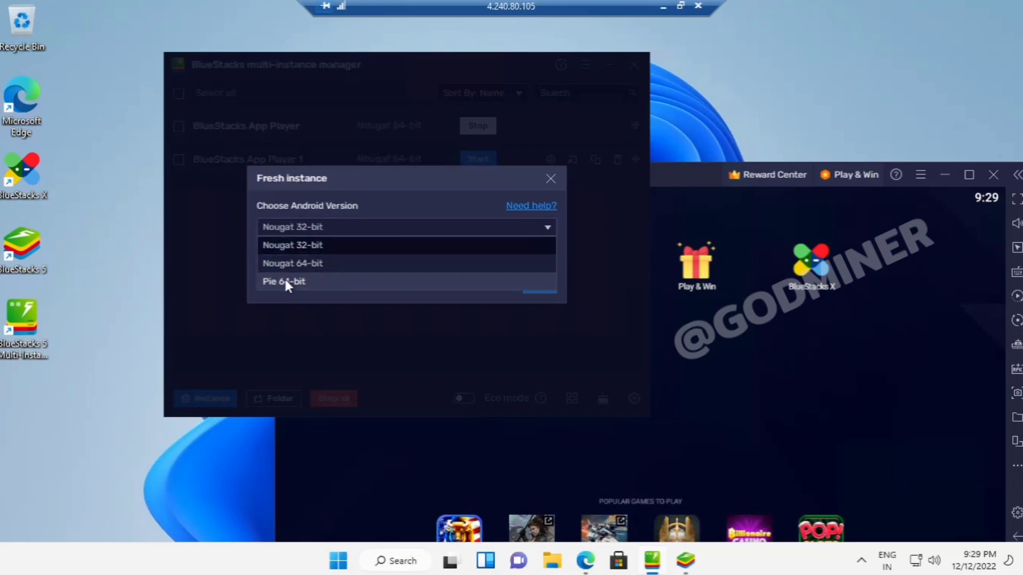
pyautogui.click(285, 281)
pyautogui.click(305, 234)
pyautogui.click(288, 263)
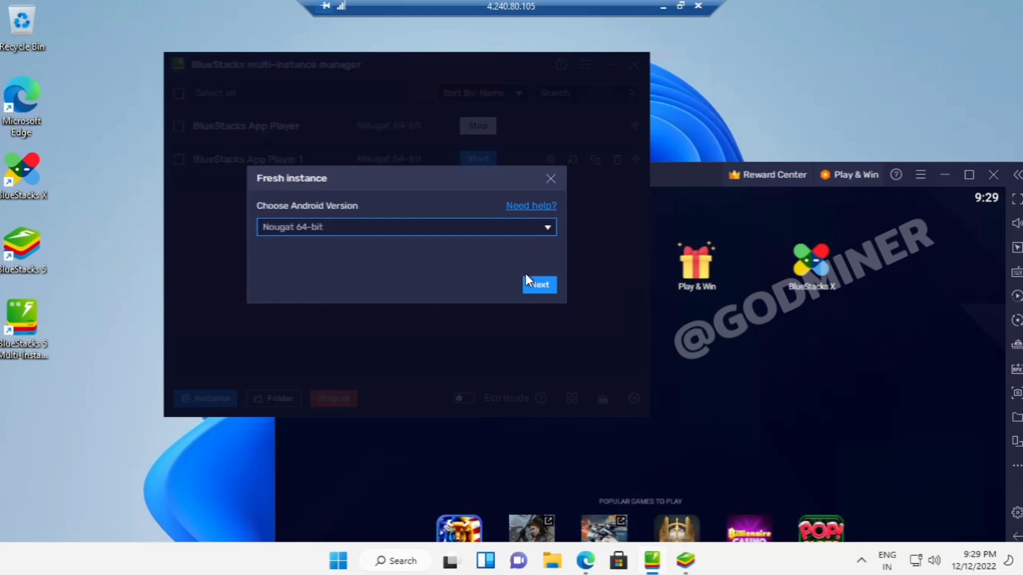
pyautogui.click(536, 284)
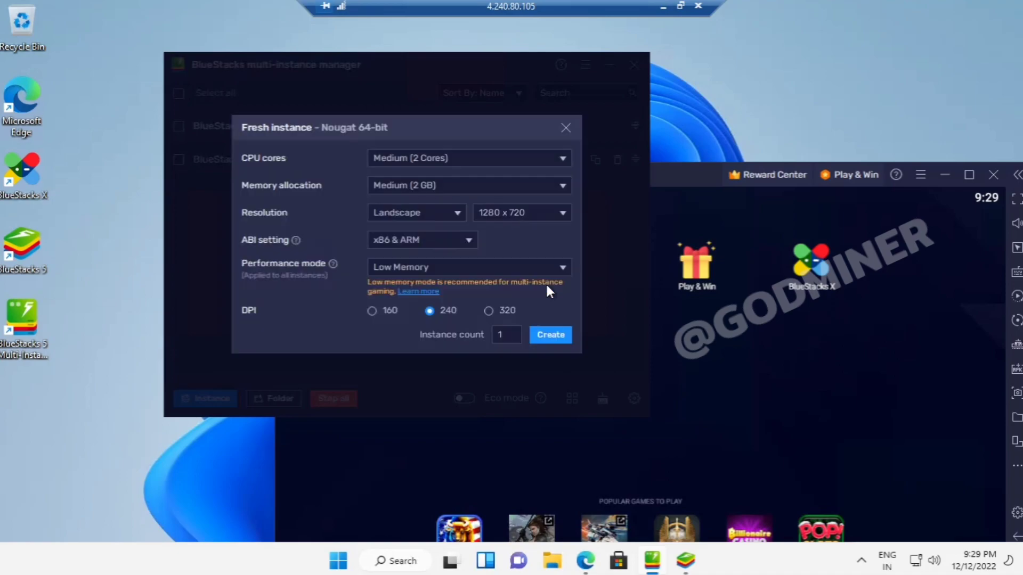
# Step: Keep Medium CPU (2 cores), 2 GB memory, x86 & ARM ABI and Low Memory mode, then create it
pyautogui.click(447, 157)
pyautogui.click(431, 195)
pyautogui.click(423, 186)
pyautogui.click(421, 220)
pyautogui.click(429, 186)
pyautogui.click(422, 220)
pyautogui.click(416, 237)
pyautogui.click(411, 255)
pyautogui.click(408, 268)
pyautogui.click(408, 264)
pyautogui.click(404, 264)
pyautogui.click(456, 309)
pyautogui.click(550, 335)
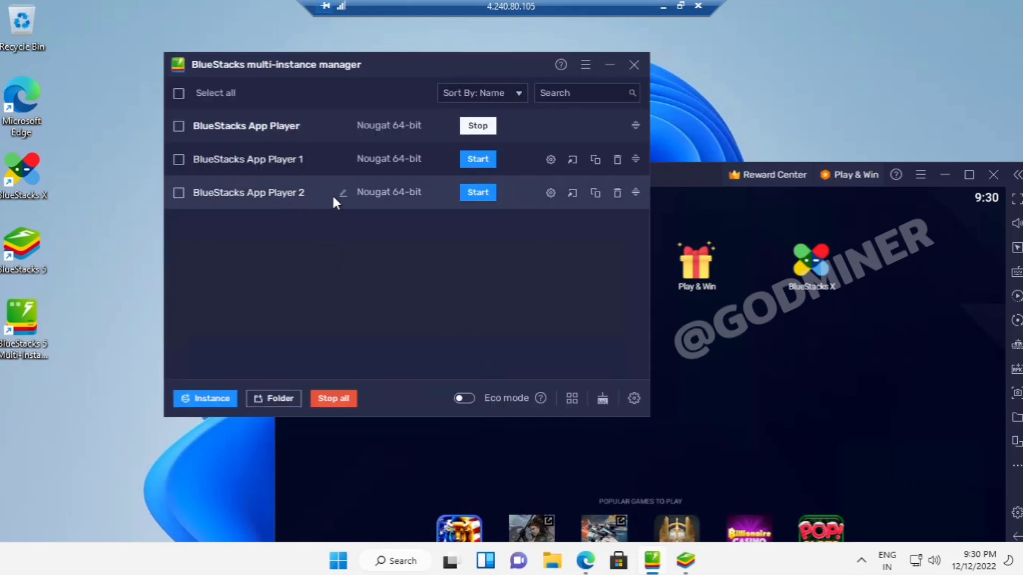
# Step: Start App Player 2 and arrange it next to the original App Player window
pyautogui.click(480, 192)
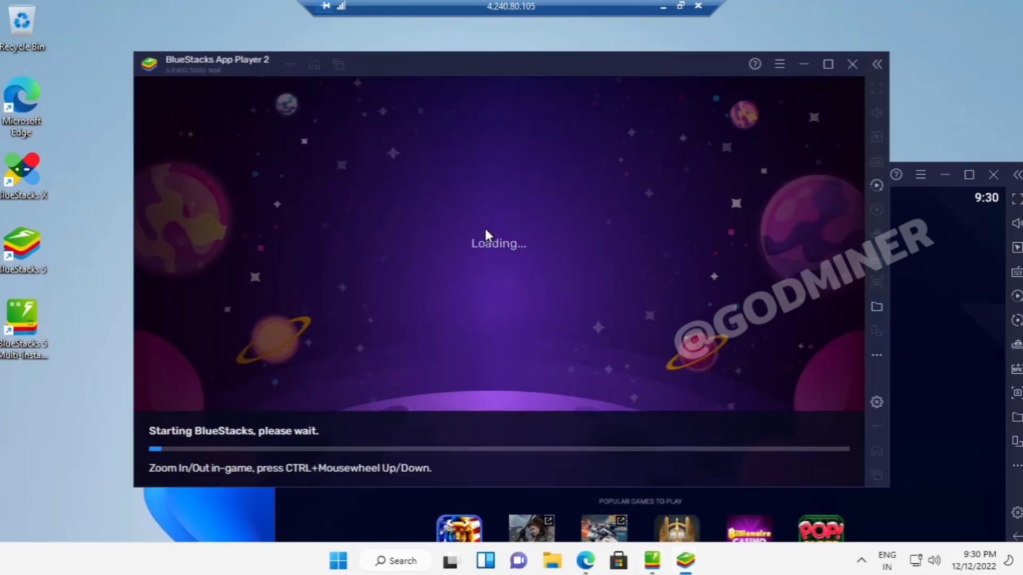
pyautogui.moveTo(498, 72); pyautogui.dragTo(371, 44)
pyautogui.click(853, 189)
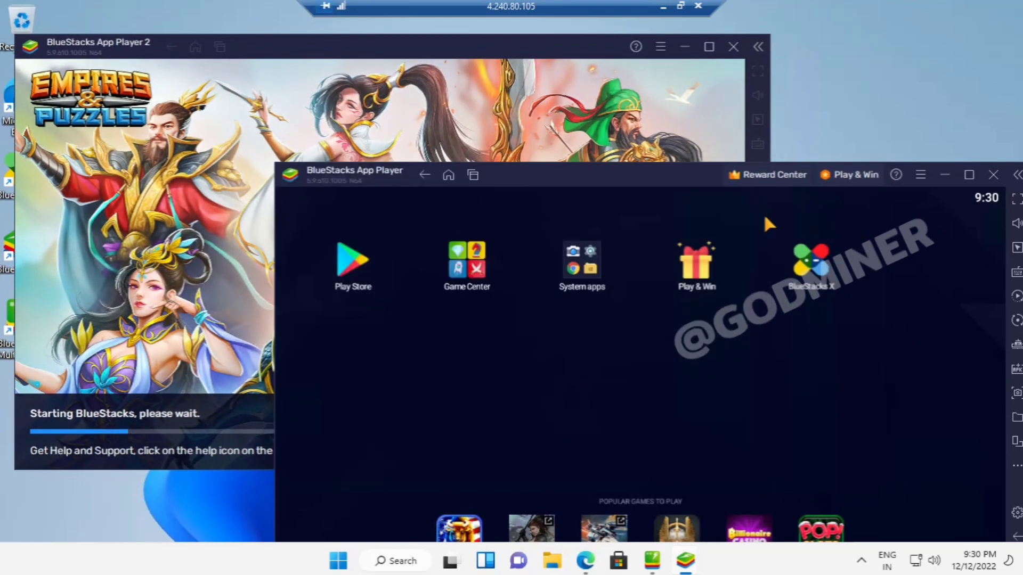
pyautogui.moveTo(595, 156); pyautogui.dragTo(563, 44)
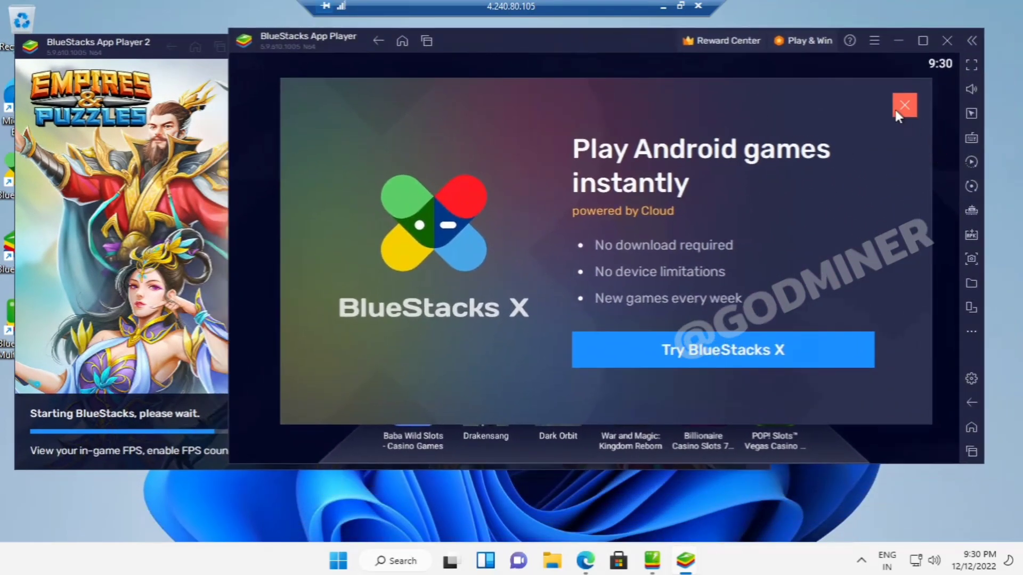
# Step: Dismiss the BlueStacks X promo, launch Chrome from System apps, then return home
pyautogui.click(904, 106)
pyautogui.click(535, 132)
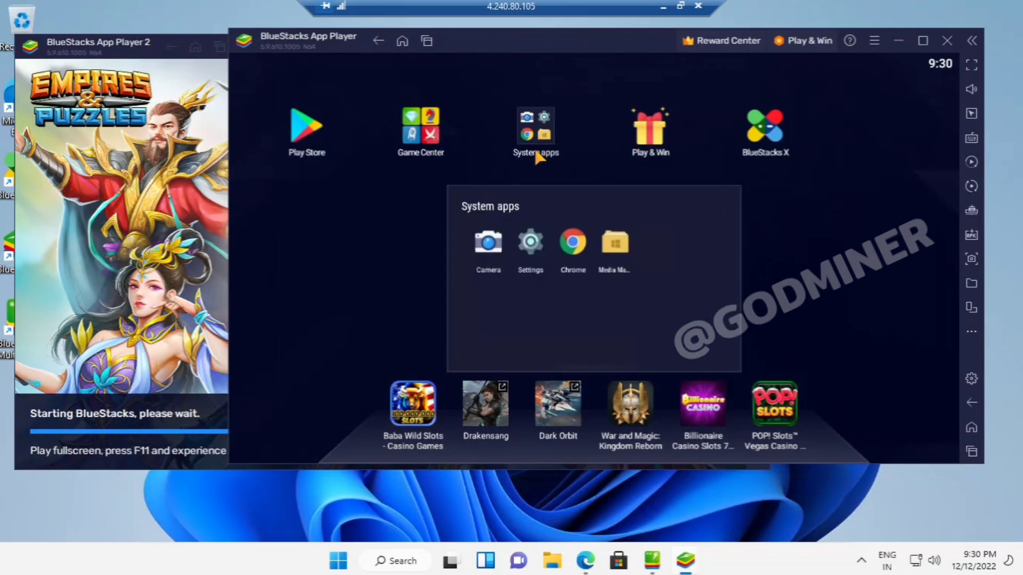
pyautogui.click(573, 250)
pyautogui.moveTo(490, 48); pyautogui.dragTo(578, 43)
pyautogui.click(936, 398)
# Step: Reposition the original App Player and App Player 2 windows side by side
pyautogui.moveTo(283, 43); pyautogui.dragTo(368, 121)
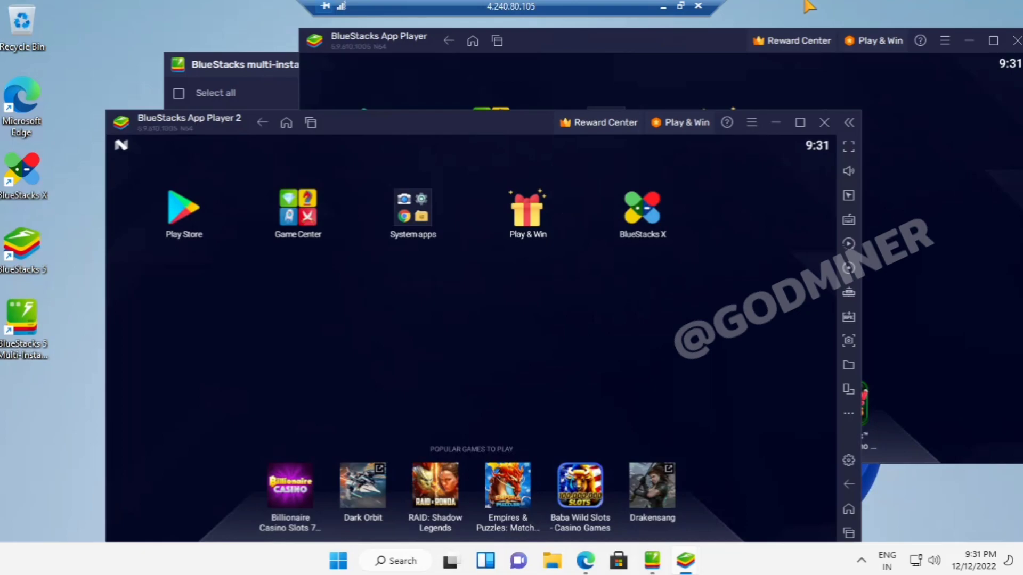
pyautogui.click(929, 278)
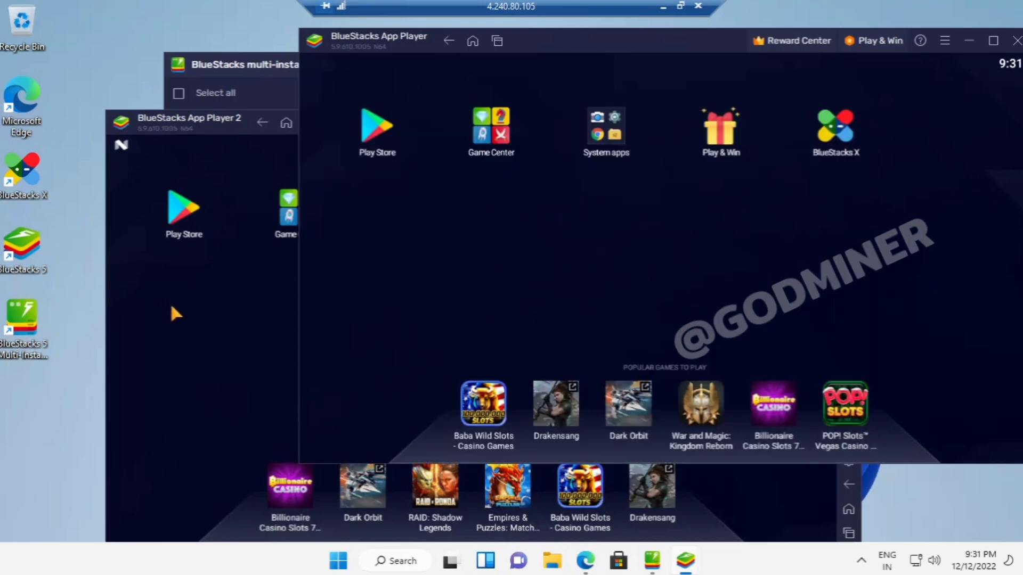
pyautogui.click(171, 307)
pyautogui.moveTo(534, 128); pyautogui.dragTo(430, 174)
pyautogui.click(876, 282)
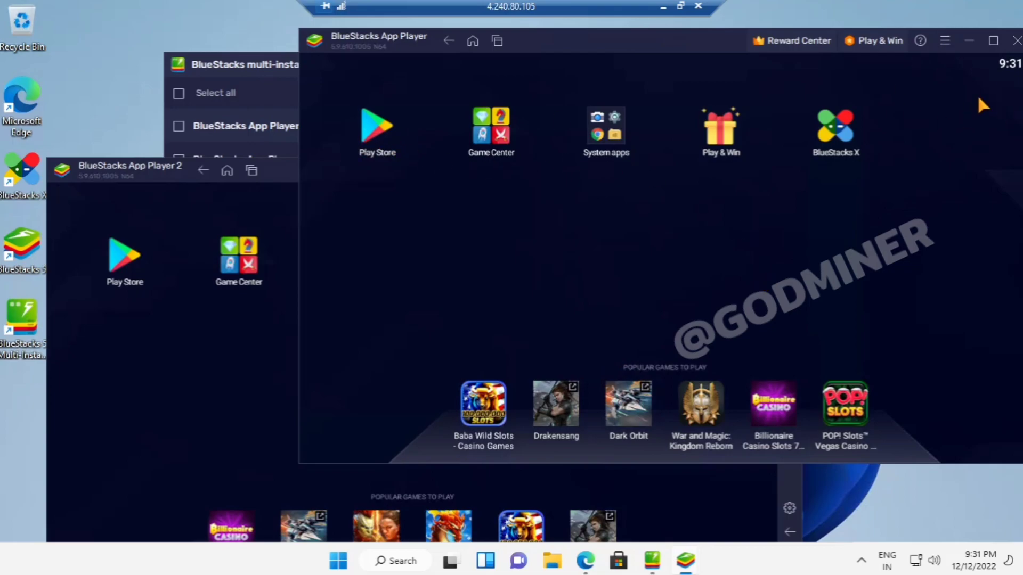
pyautogui.moveTo(712, 42); pyautogui.dragTo(603, 48)
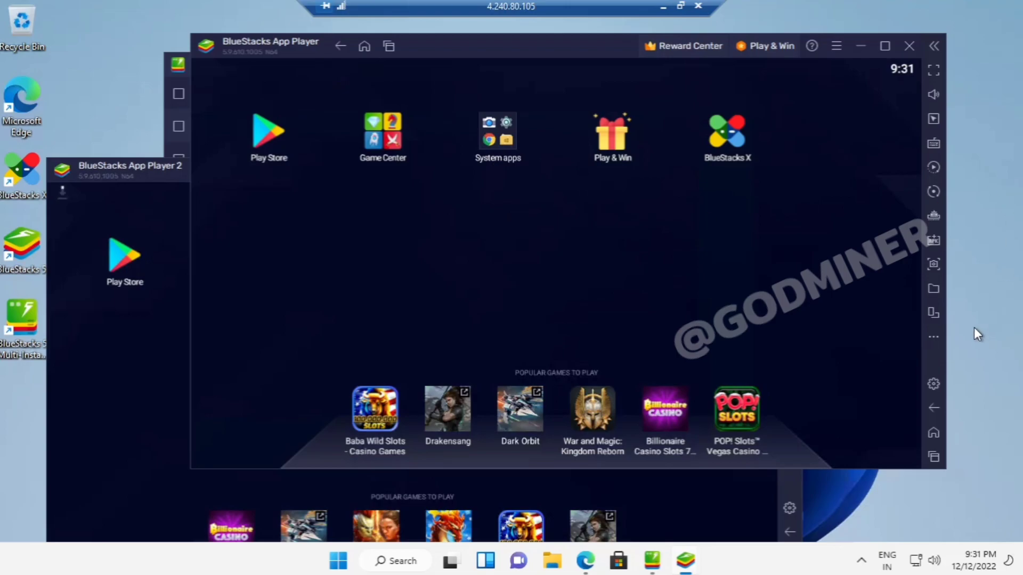
# Step: Close both the original App Player and App Player 2, confirming each
pyautogui.click(909, 46)
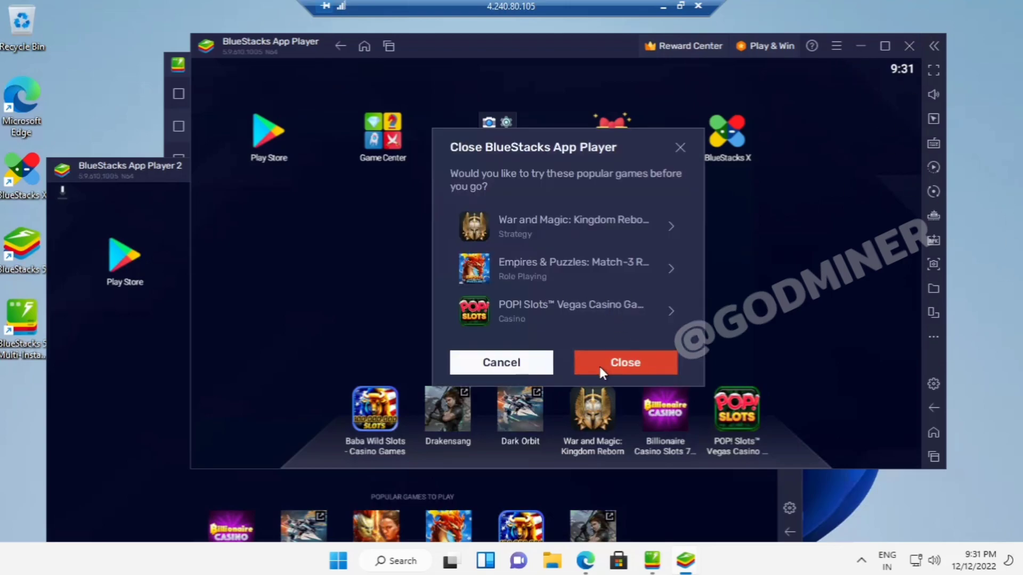
pyautogui.click(599, 367)
pyautogui.moveTo(390, 171); pyautogui.dragTo(430, 62)
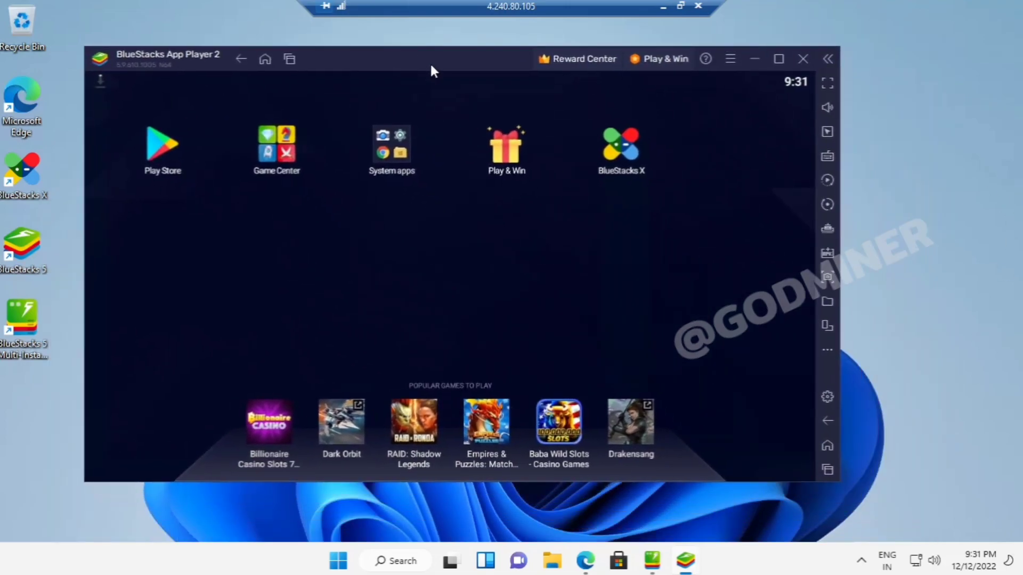
pyautogui.click(803, 59)
pyautogui.click(537, 300)
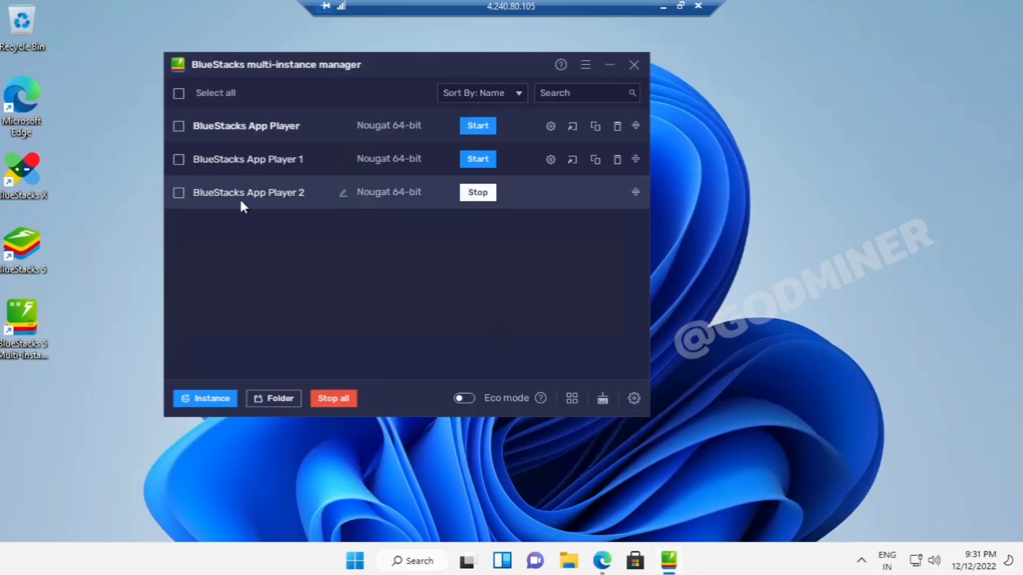
# Step: Stop App Player 2 and close the BlueStacks multi-instance manager
pyautogui.click(478, 192)
pyautogui.click(478, 270)
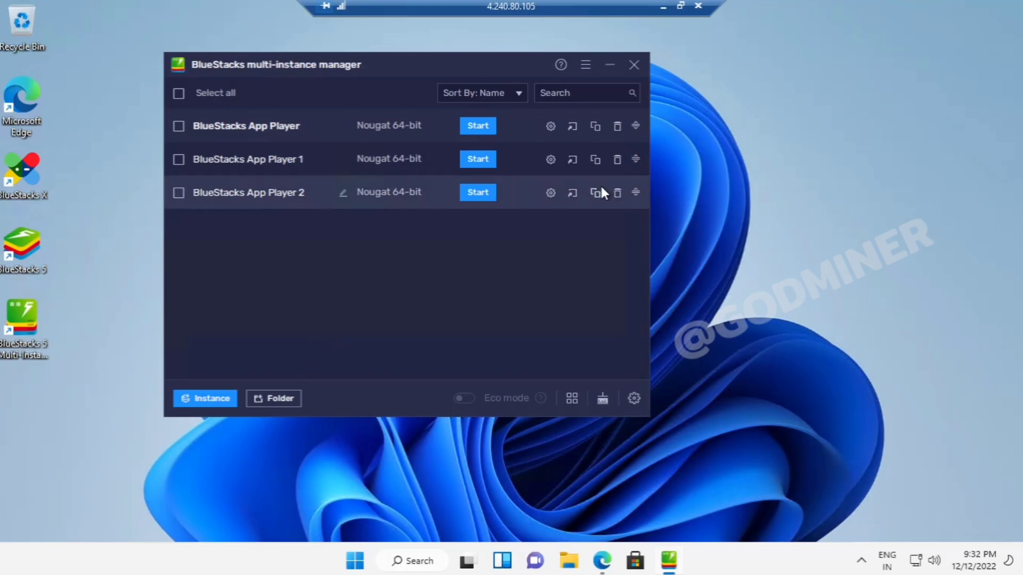
pyautogui.click(634, 65)
# Step: Refresh the VM desktop and end the Remote Desktop session, returning to the godminer overview
pyautogui.rightClick(343, 215)
pyautogui.click(338, 234)
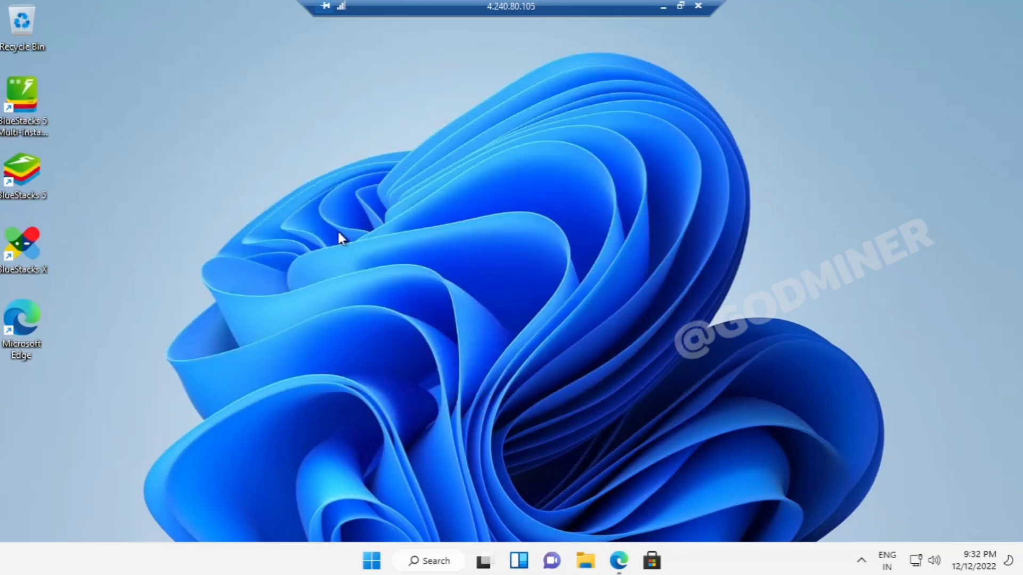
pyautogui.click(367, 562)
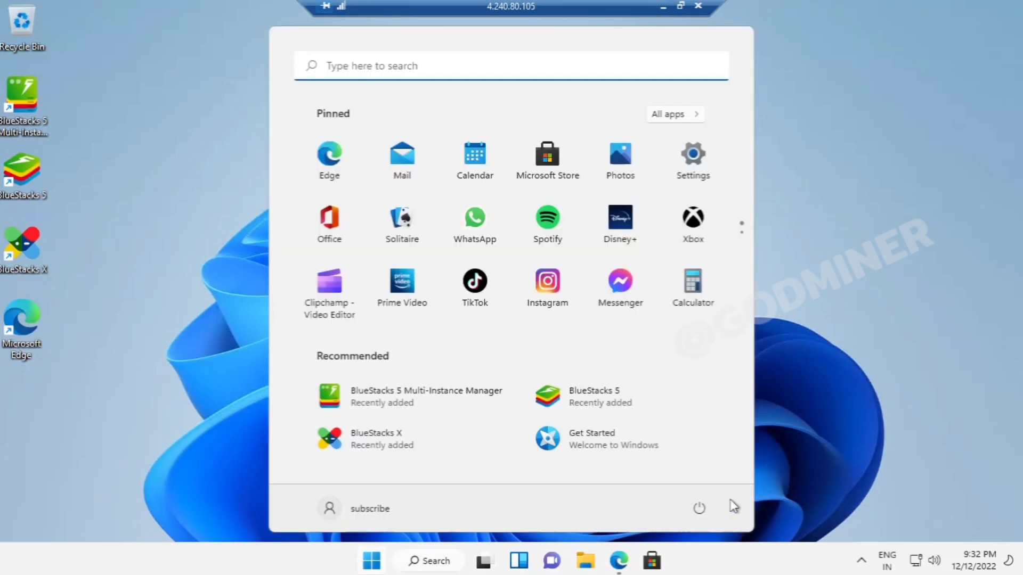
pyautogui.click(813, 359)
pyautogui.click(698, 7)
pyautogui.click(560, 313)
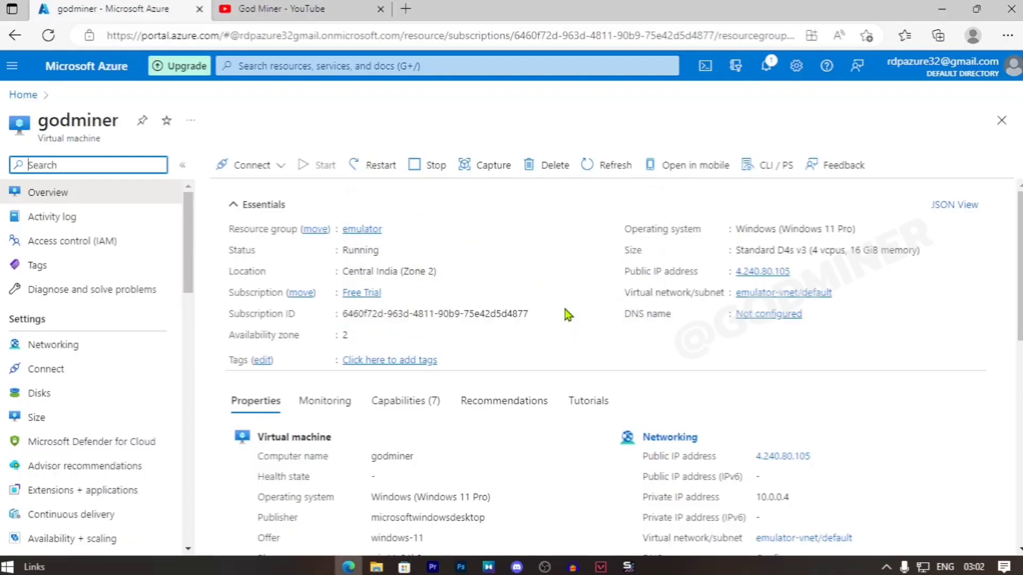